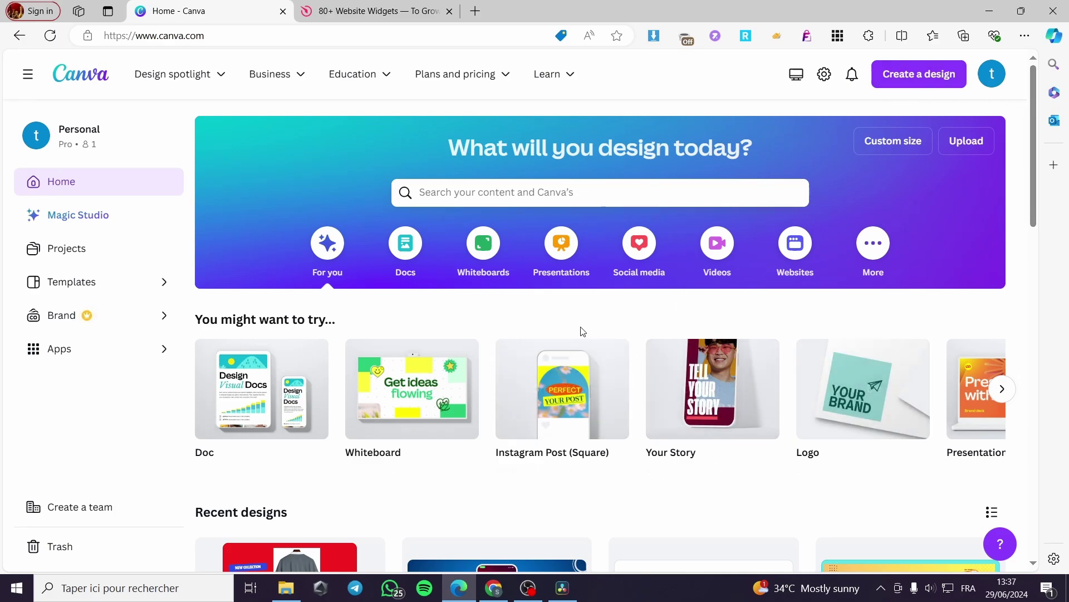
Step: Scroll the Recent designs grid to find and open the 'favorite products' website design
scroll(583, 332, down, 10)
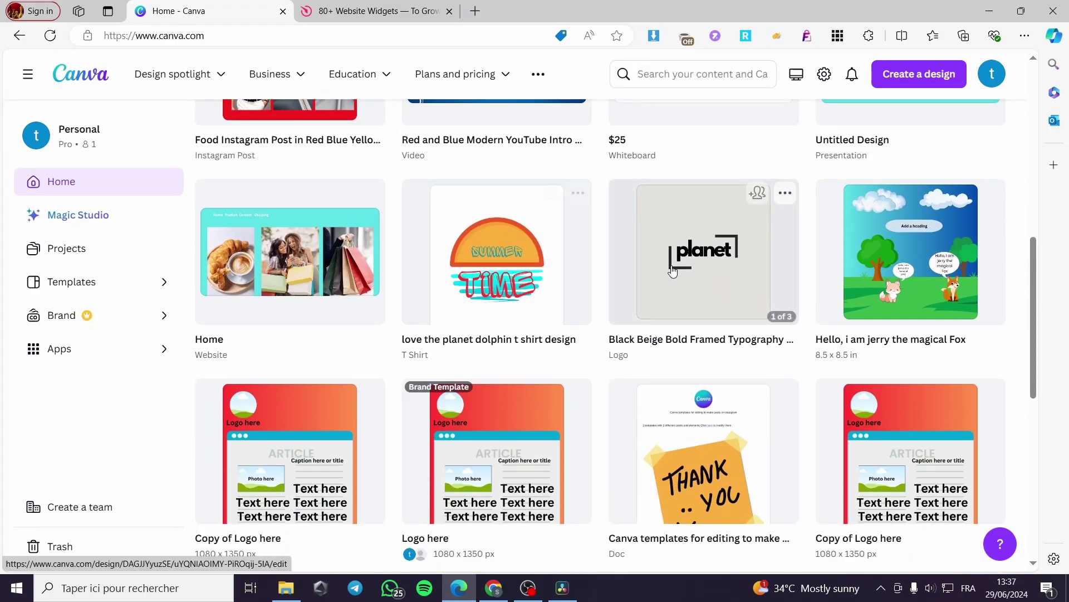
scroll(668, 267, down, 4)
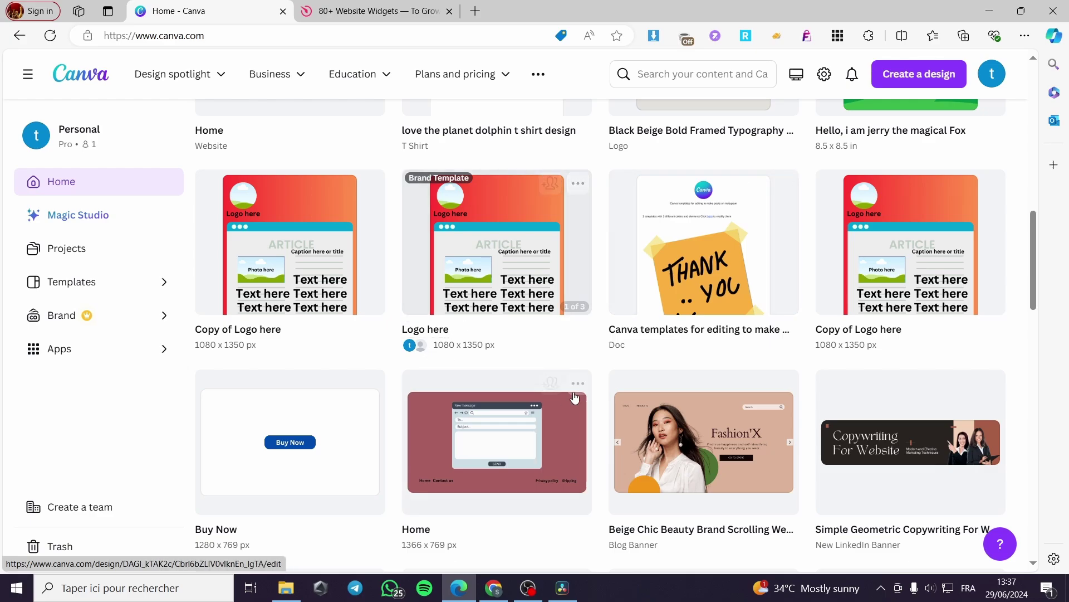
scroll(575, 397, down, 3)
scroll(557, 345, up, 1)
scroll(445, 357, down, 5)
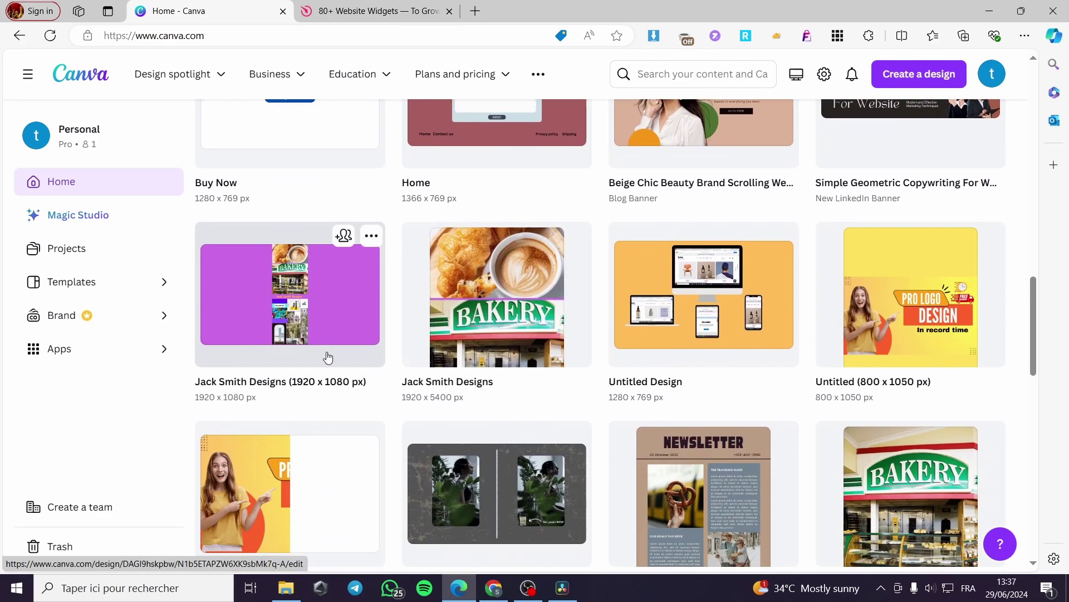
scroll(780, 334, down, 3)
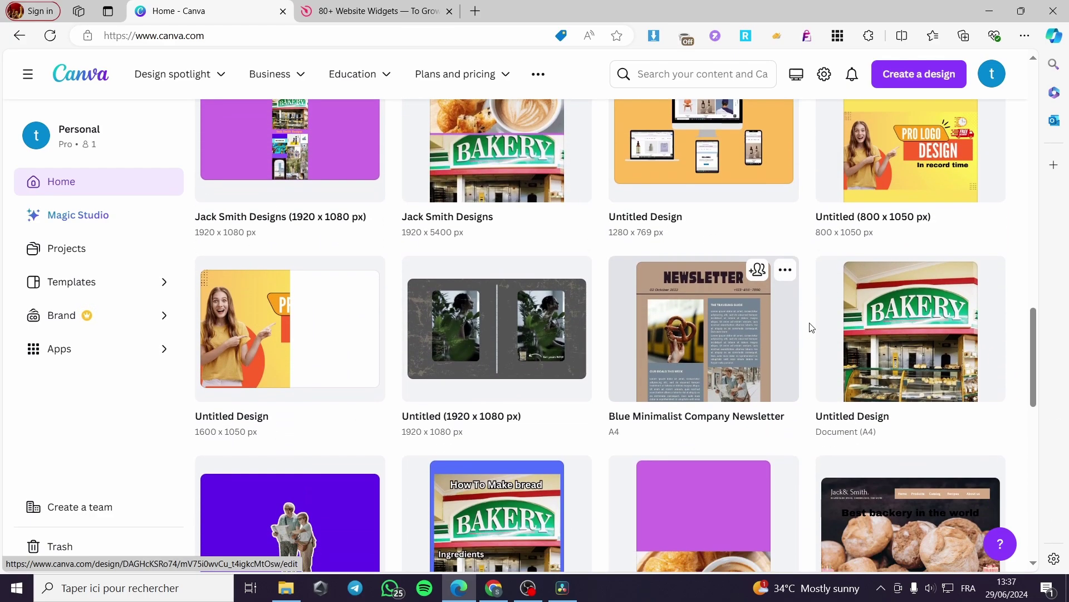
scroll(811, 327, down, 6)
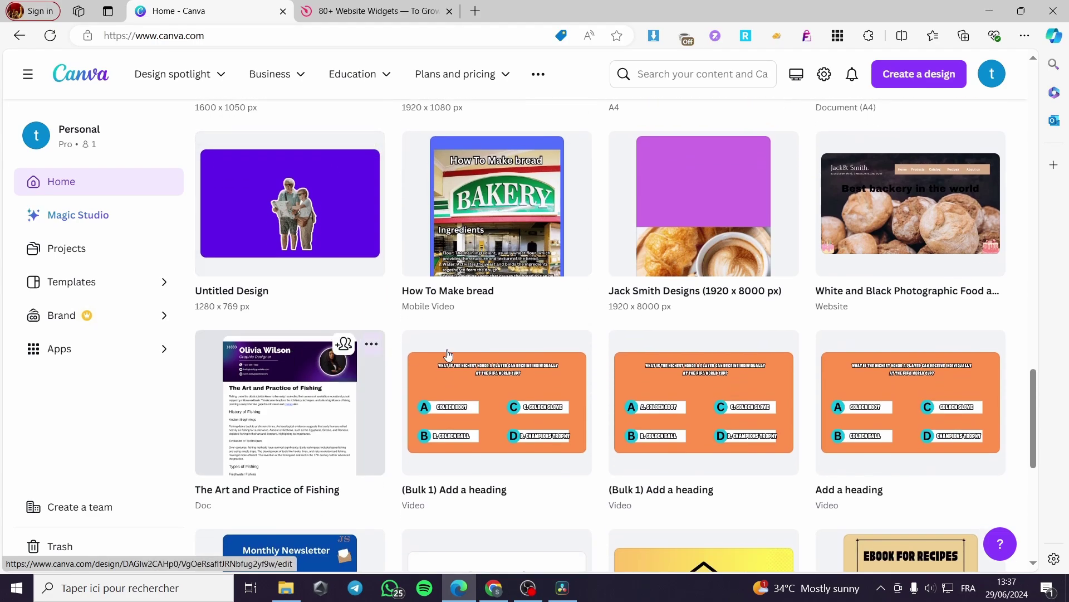
scroll(448, 354, down, 8)
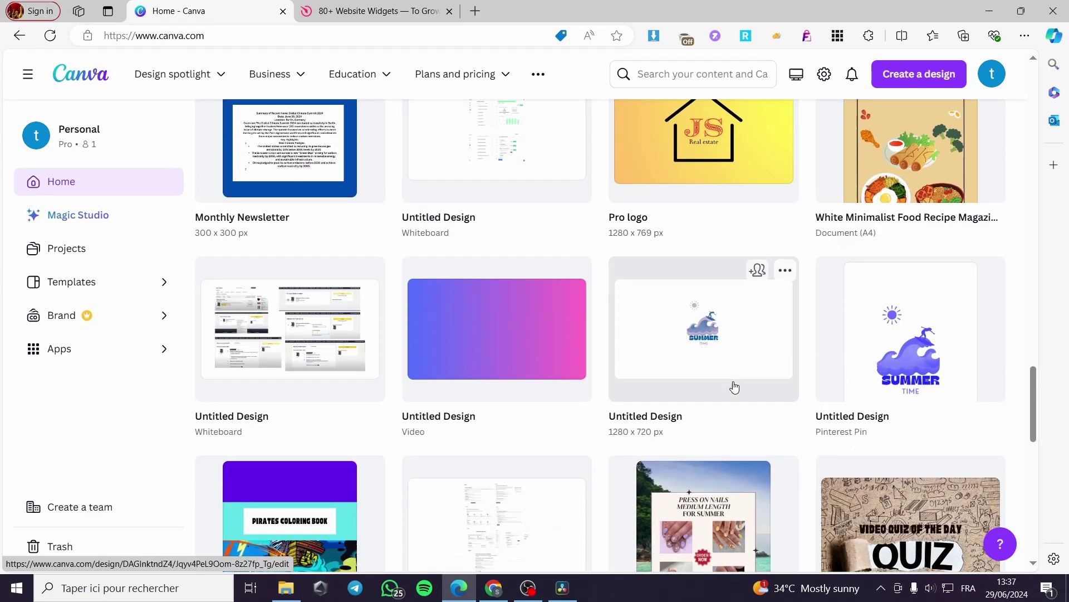
scroll(740, 358, down, 5)
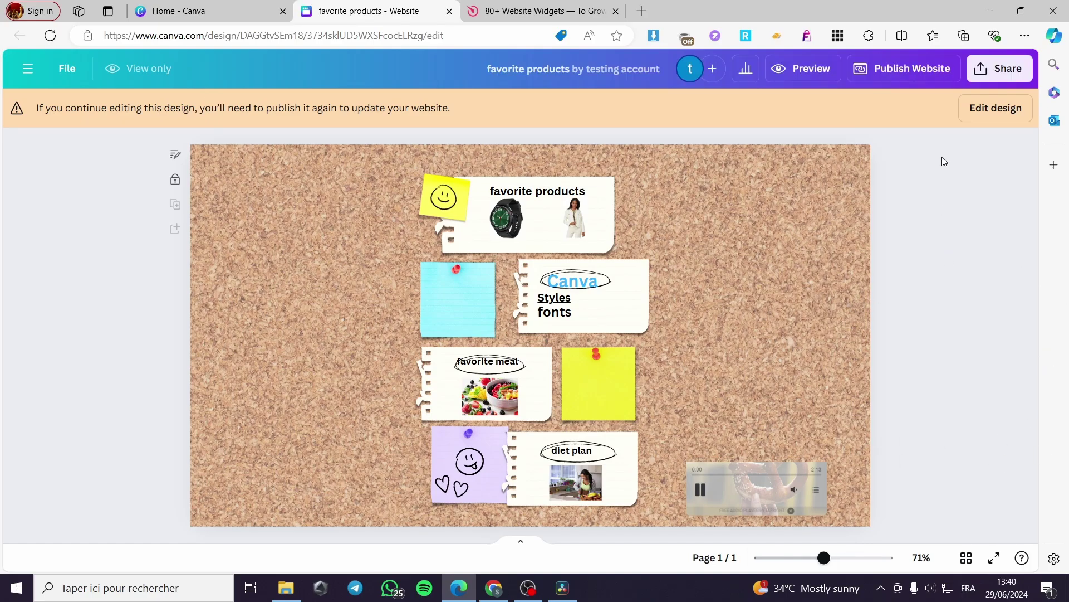
Step: Switch the design into editing mode and add a blank page 2 below the corkboard
click(1007, 111)
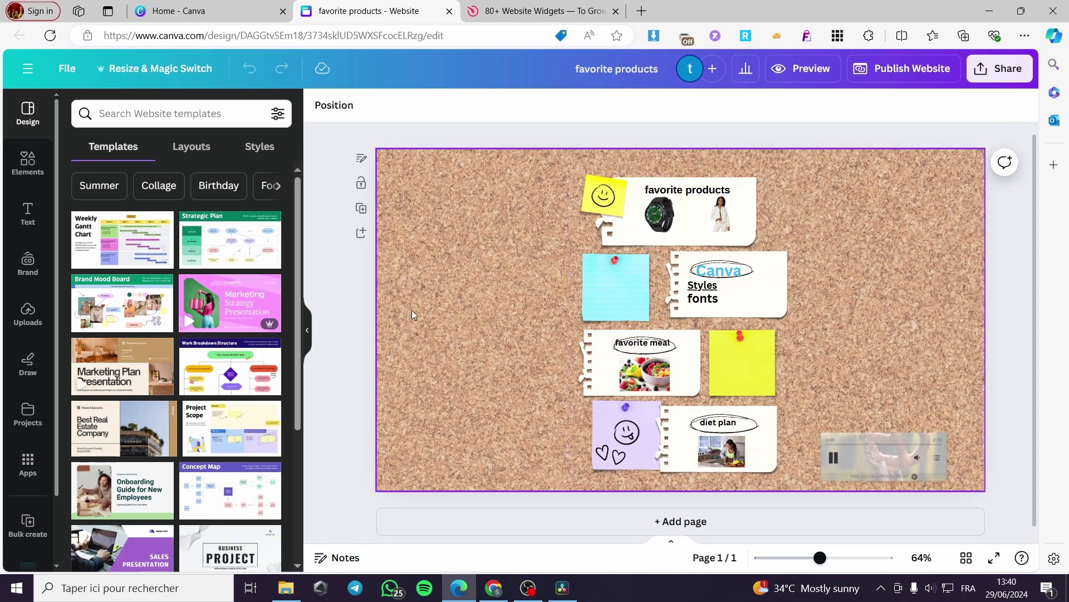
click(693, 260)
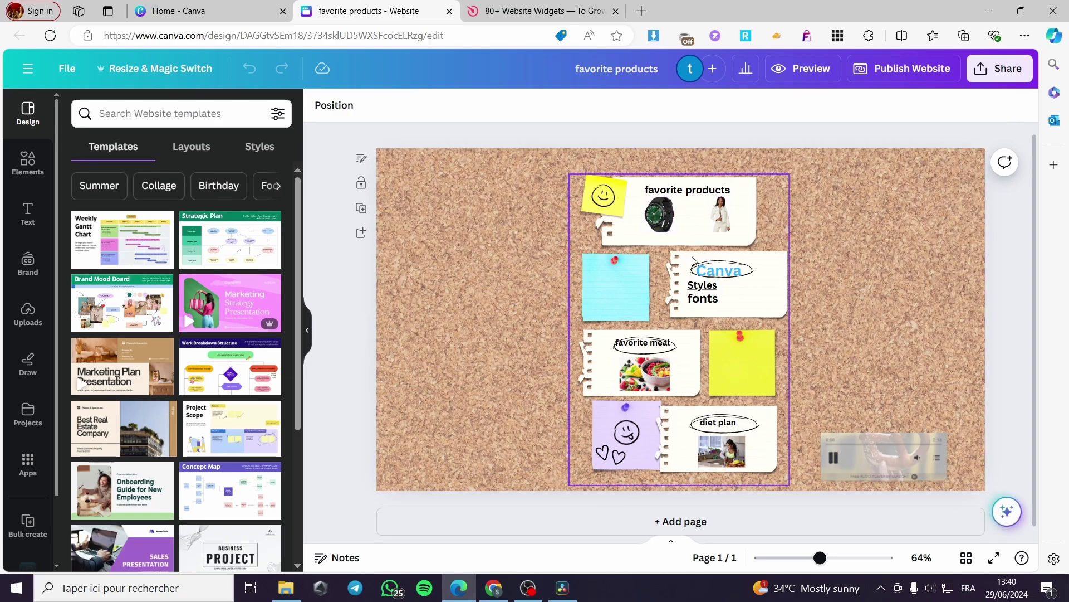
click(420, 363)
scroll(926, 296, up, 1)
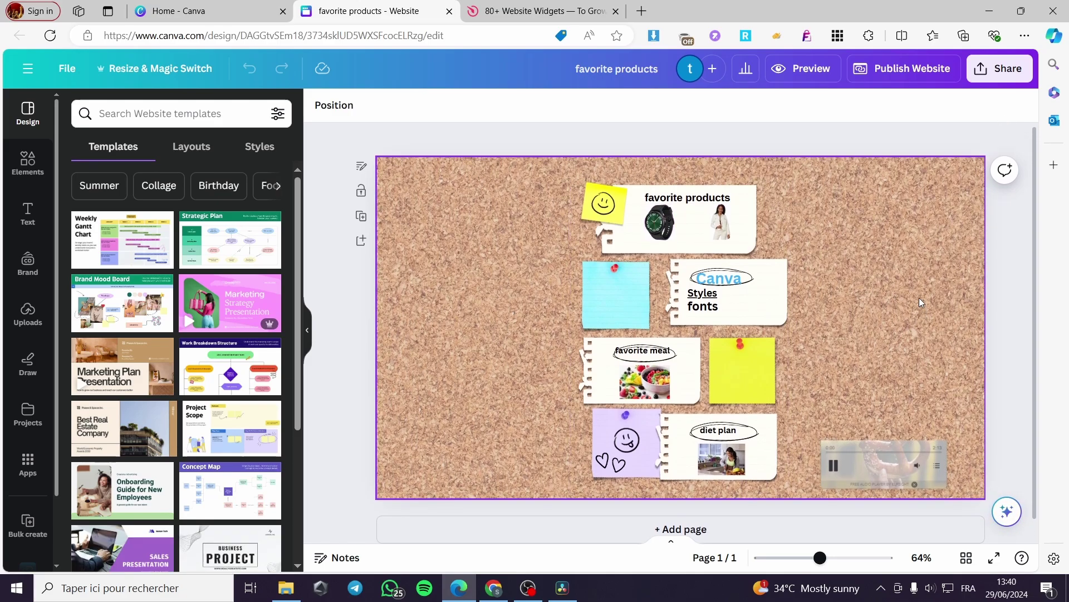
click(745, 532)
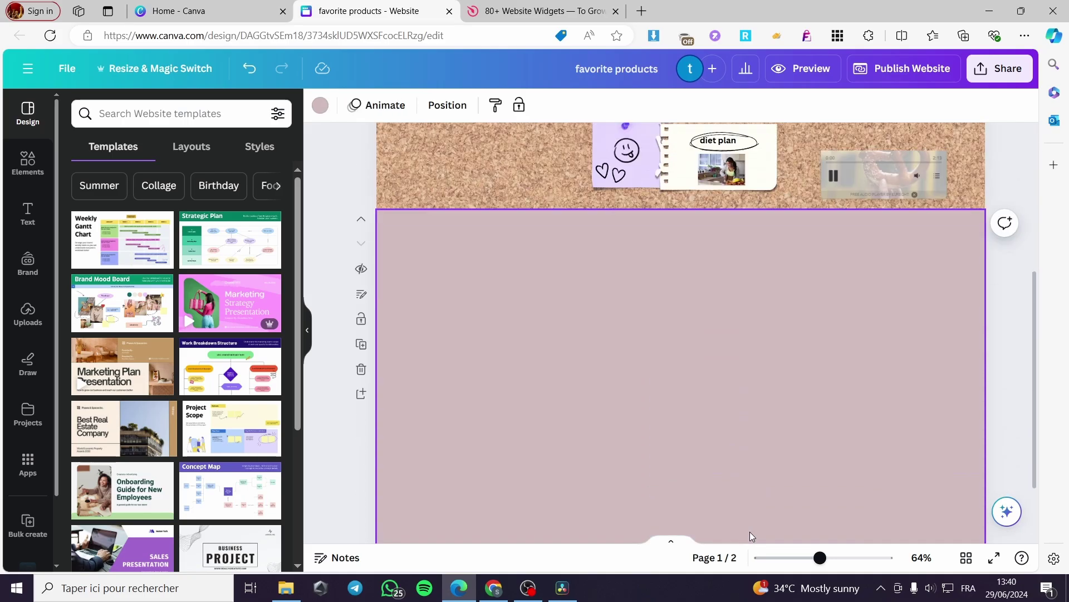
Step: Paste page 1's cork background onto page 2, then go to the Elfsight site
scroll(641, 350, up, 3)
click(474, 226)
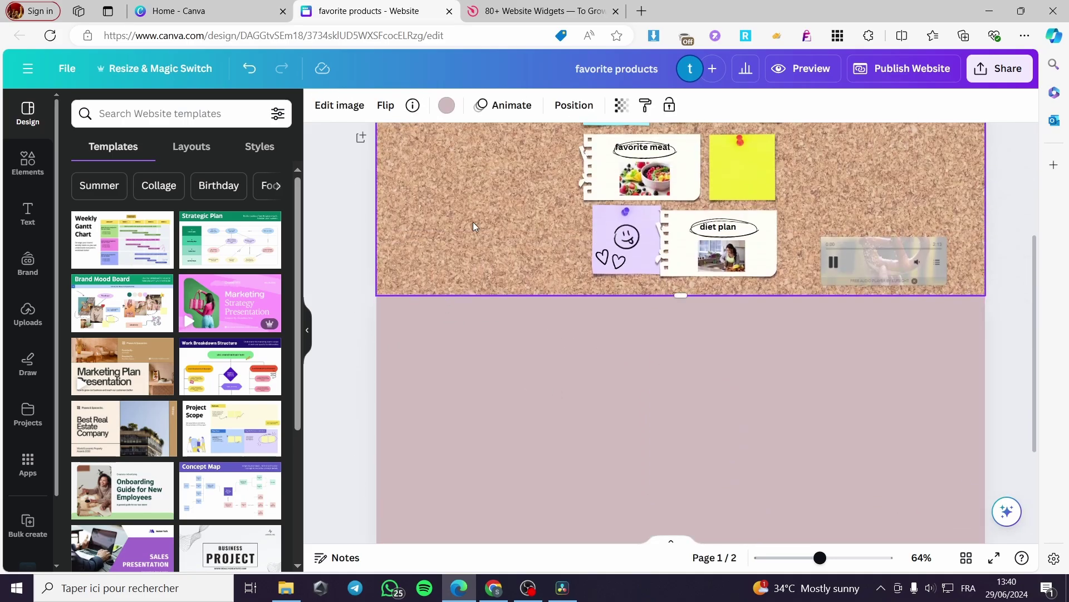
click(564, 440)
key(ctrl+v)
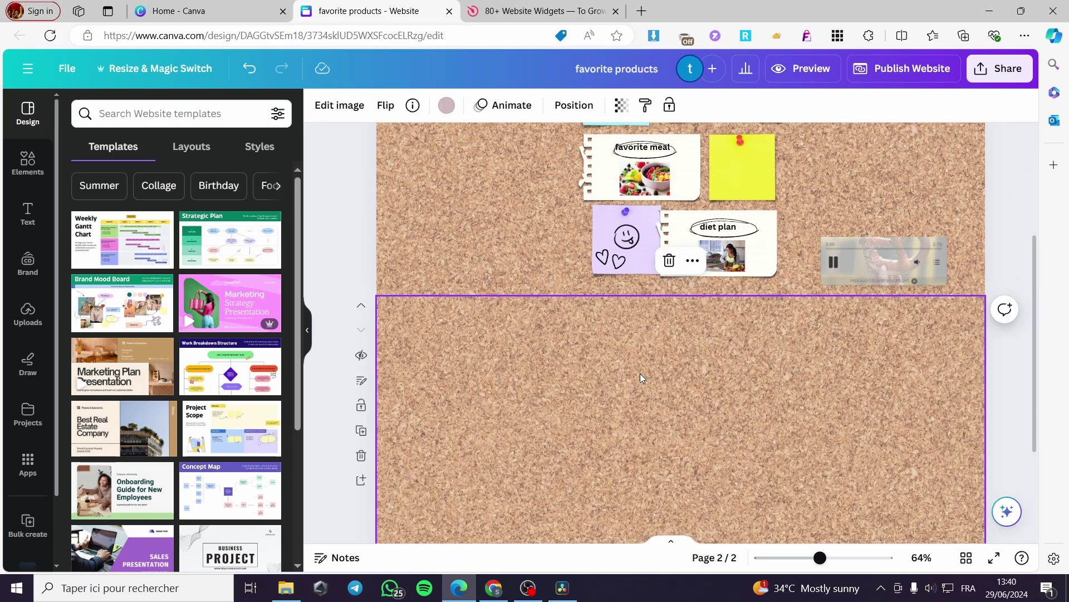
scroll(508, 366, up, 1)
click(1013, 332)
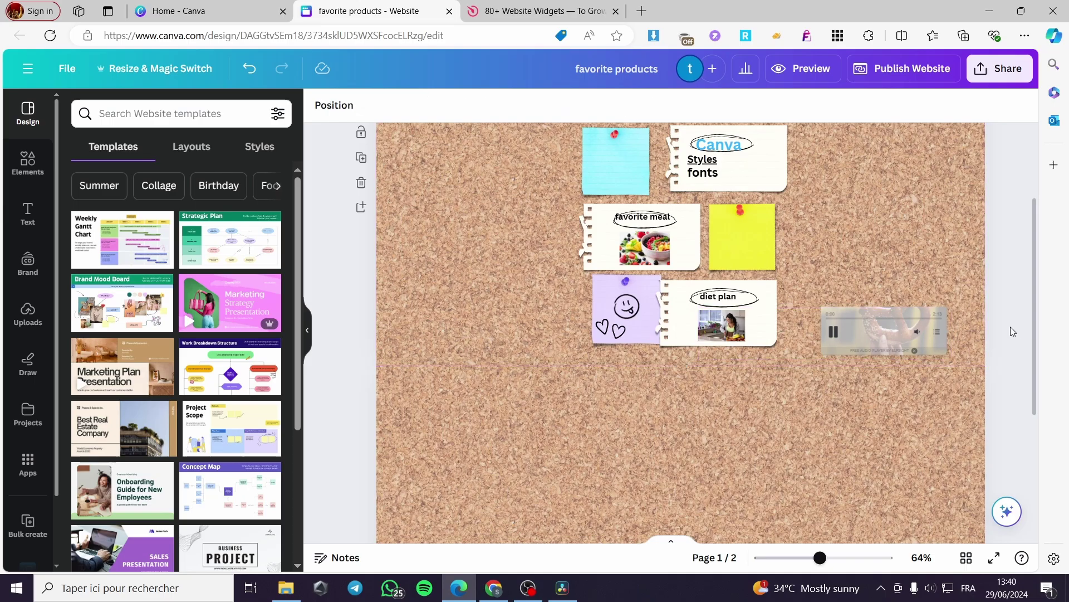
scroll(594, 392, down, 2)
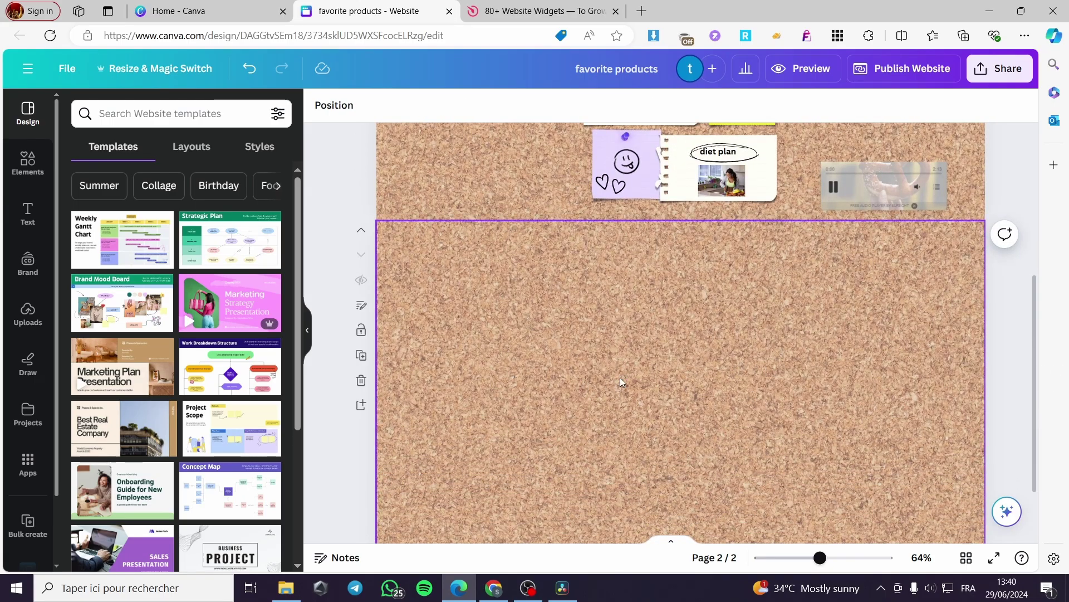
click(532, 11)
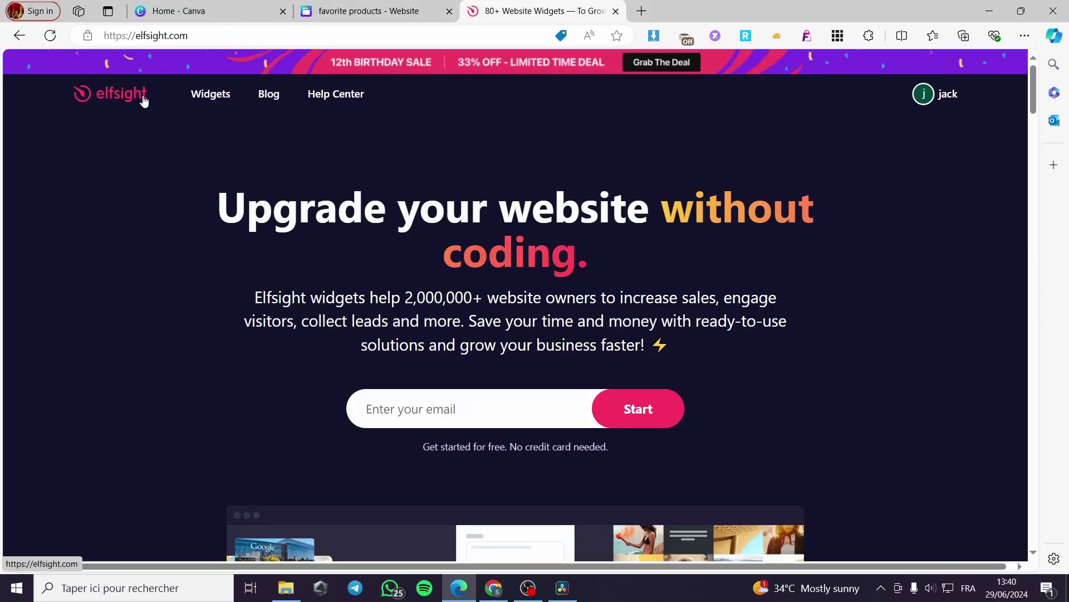
Step: Pick Google Reviews under Reviews in Elfsight's Widgets menu
mouse_move(211, 93)
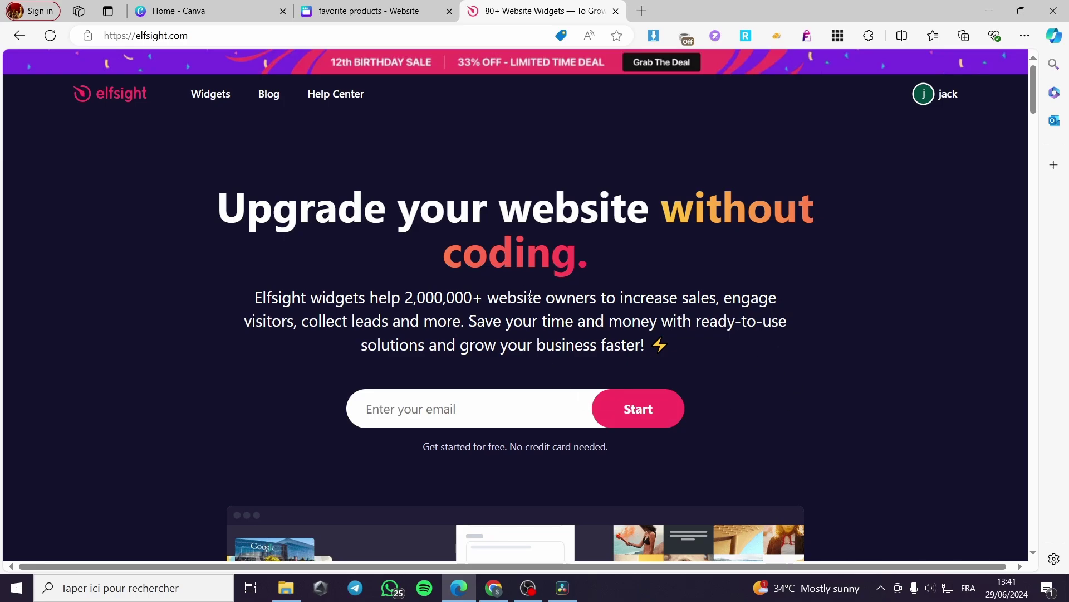
scroll(794, 299, down, 3)
scroll(799, 319, up, 3)
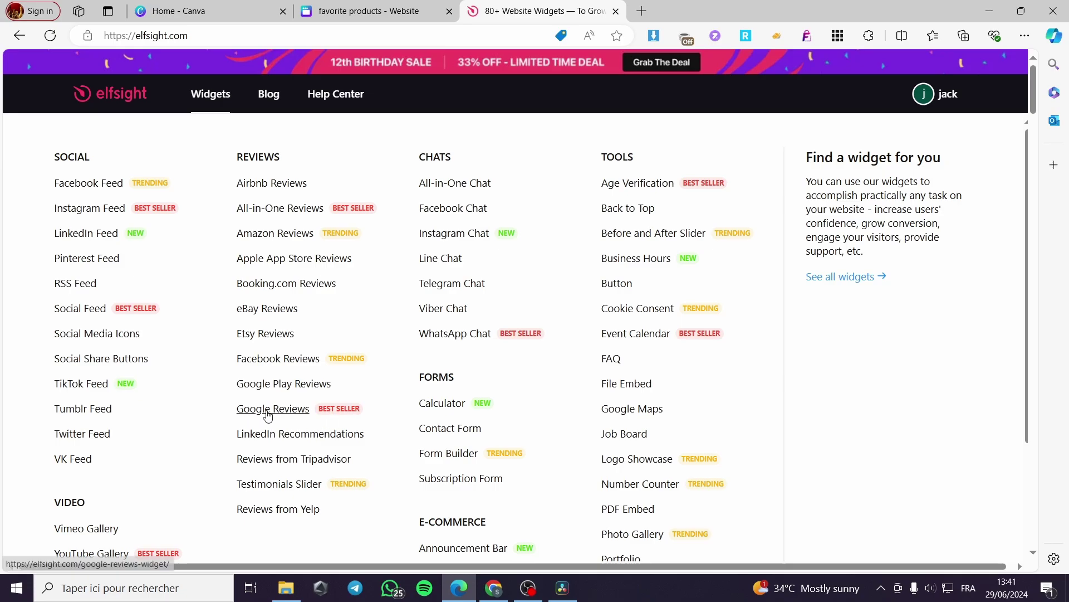
click(288, 412)
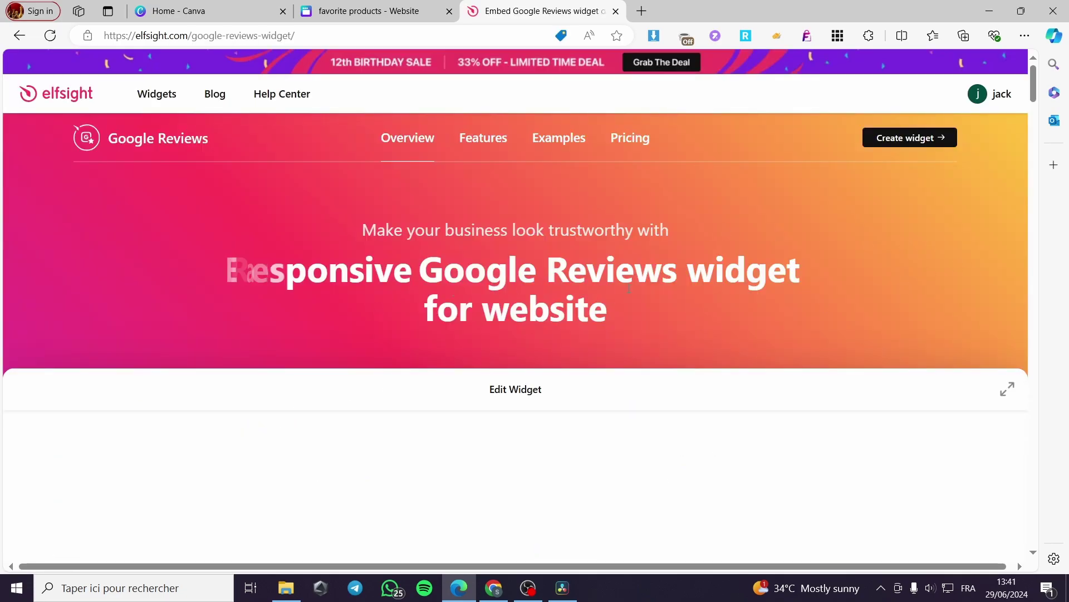
Step: Preview the Badge, Grid, Floating Badge, Slider and Simple Carousel templates
scroll(545, 336, down, 1)
scroll(545, 336, down, 6)
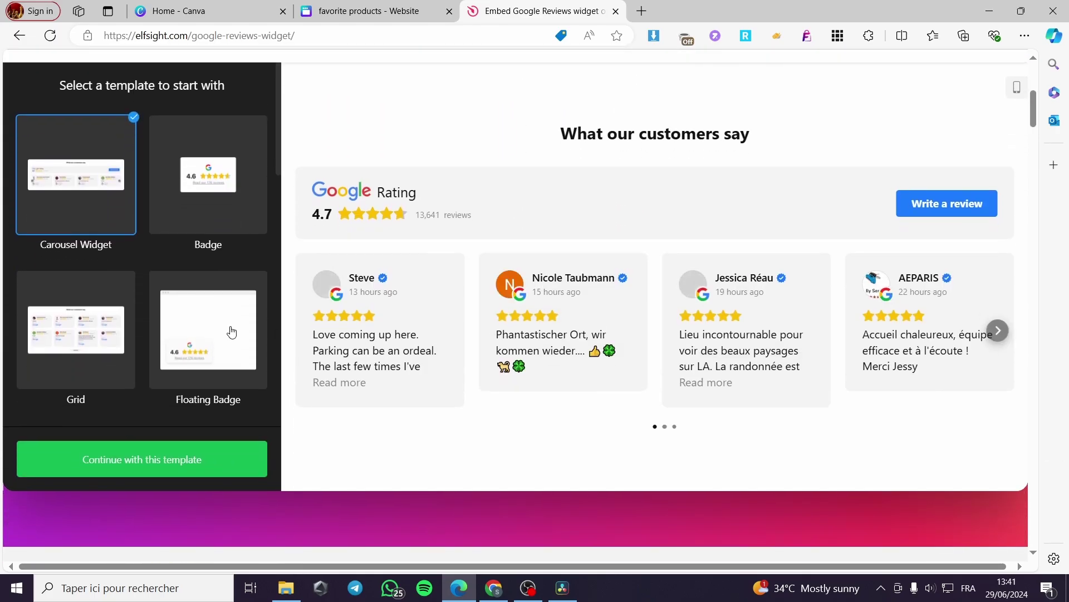
scroll(231, 334, up, 1)
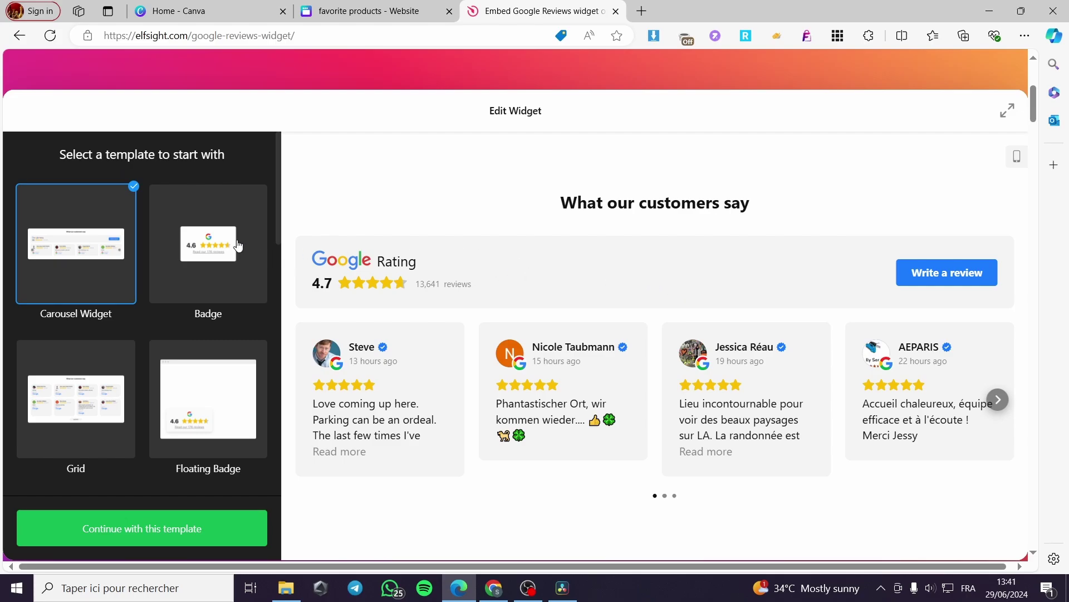
click(214, 271)
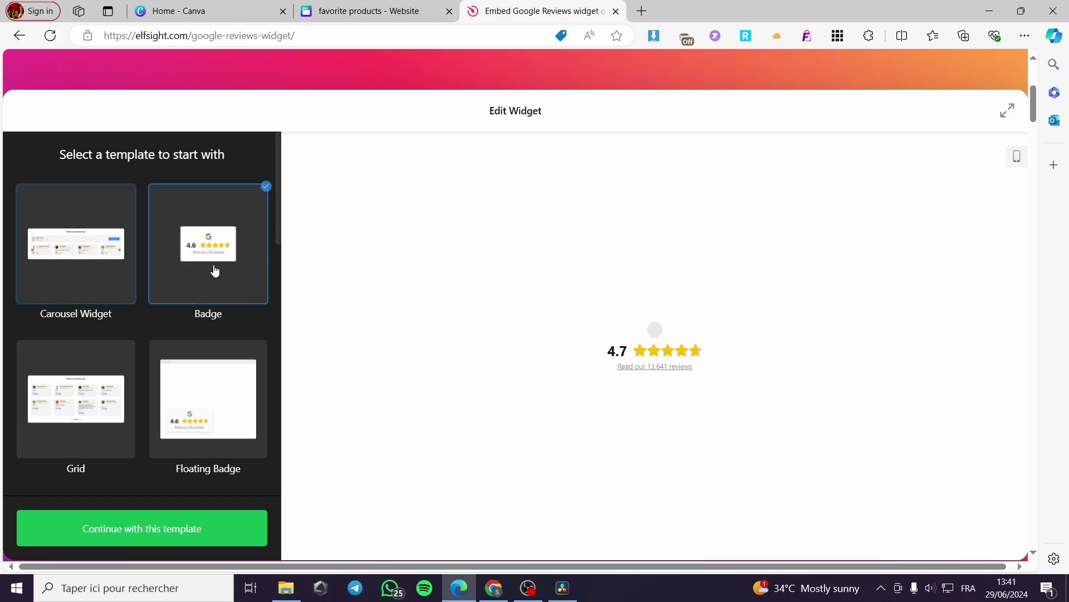
click(92, 405)
scroll(237, 411, down, 3)
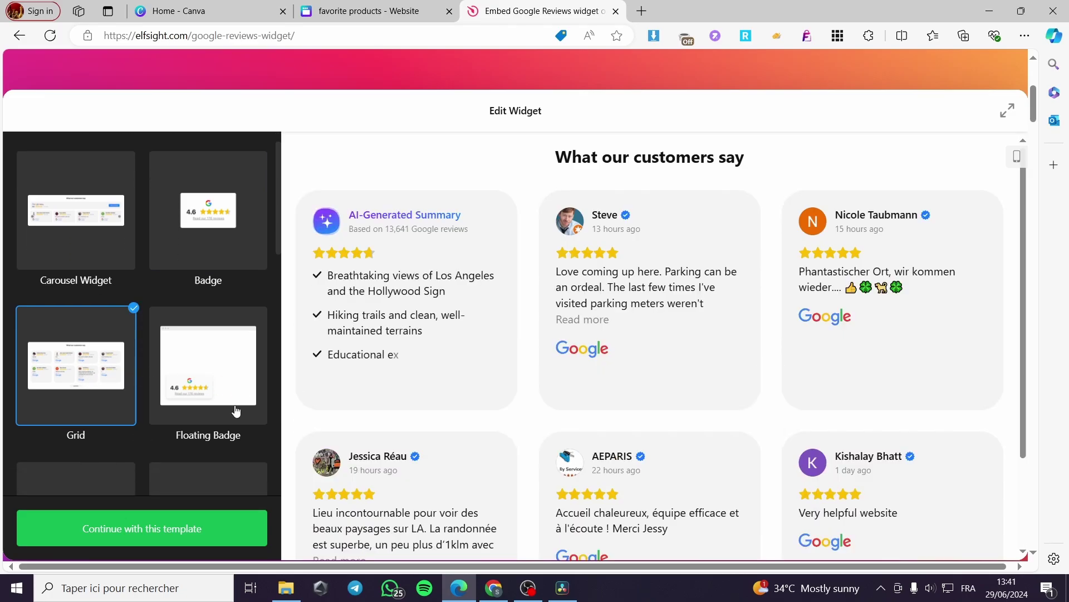
click(229, 283)
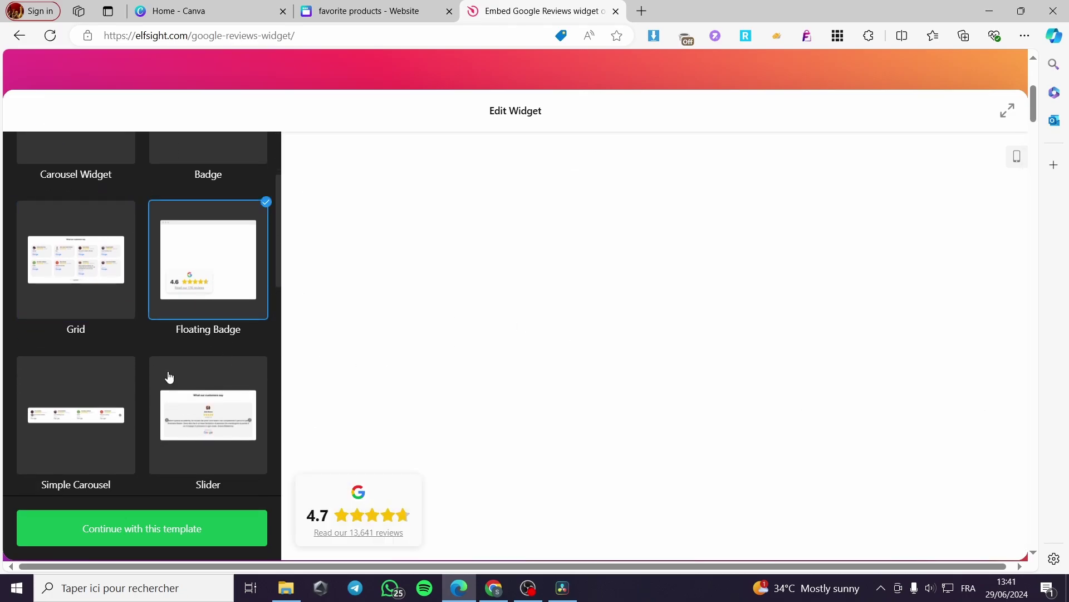
click(193, 422)
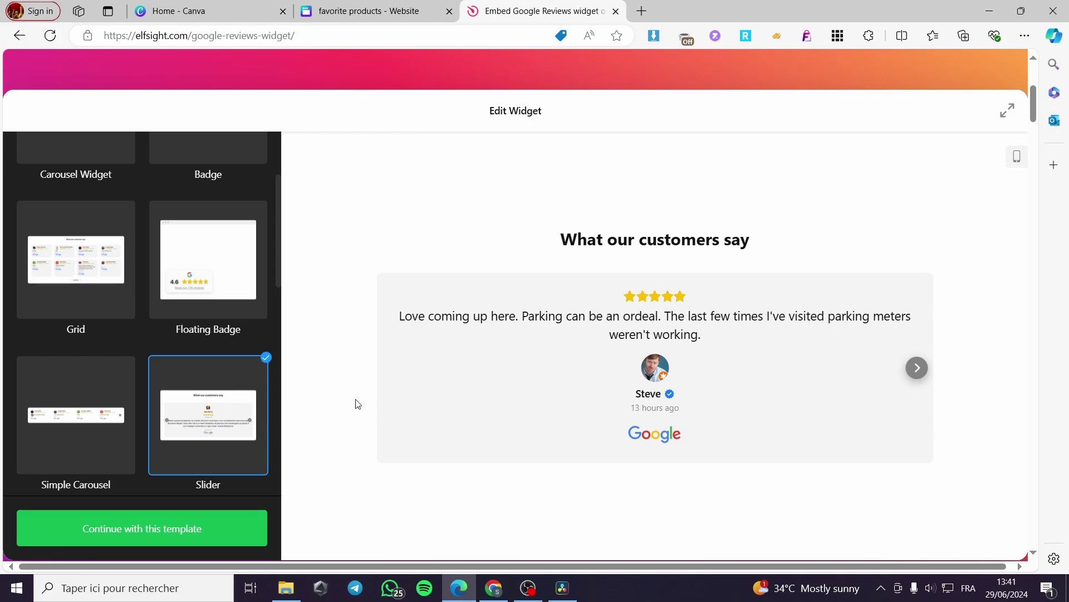
click(89, 416)
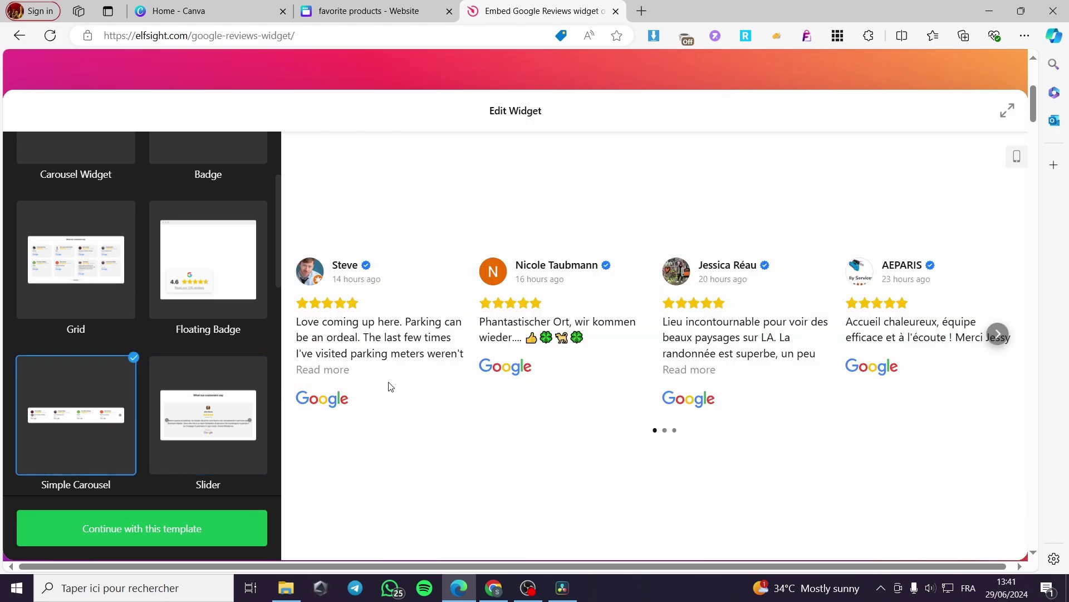
scroll(78, 250, up, 3)
Step: Reselect the Carousel Widget template, check its carousel, and continue with it
click(77, 252)
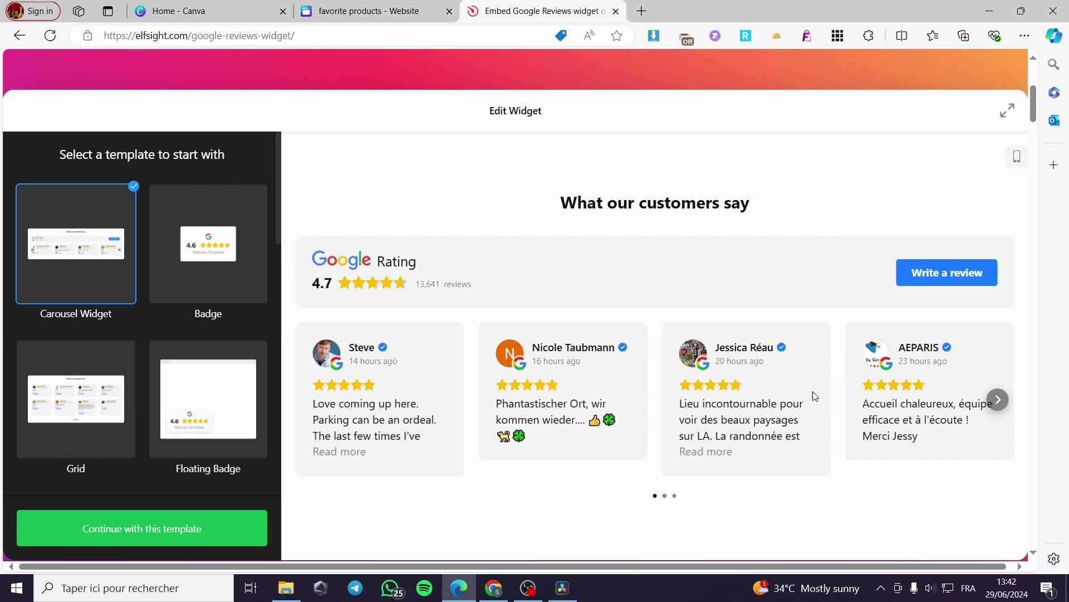
click(998, 400)
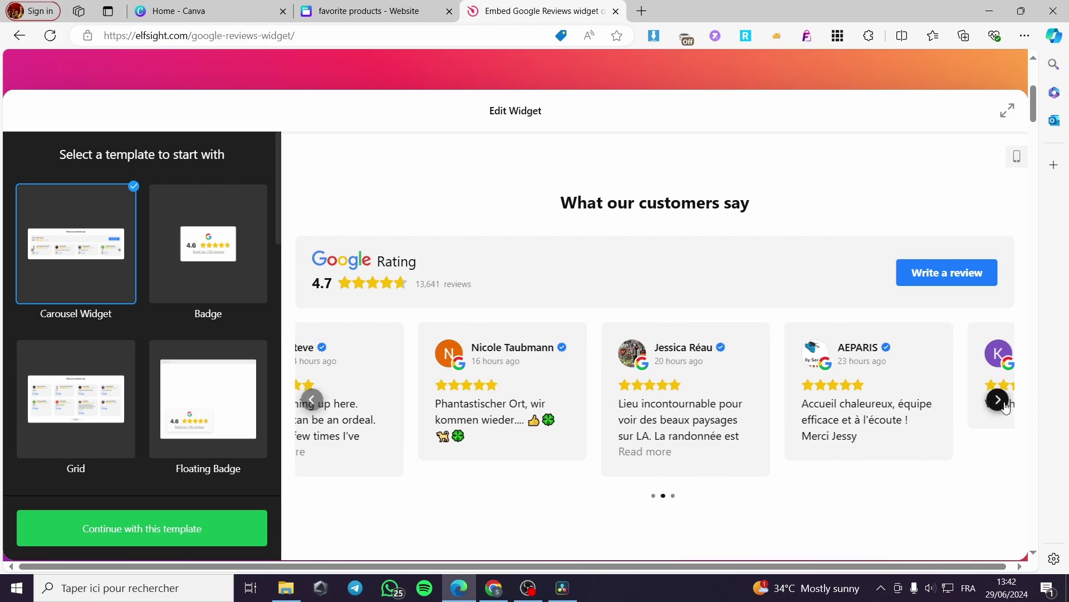
click(311, 402)
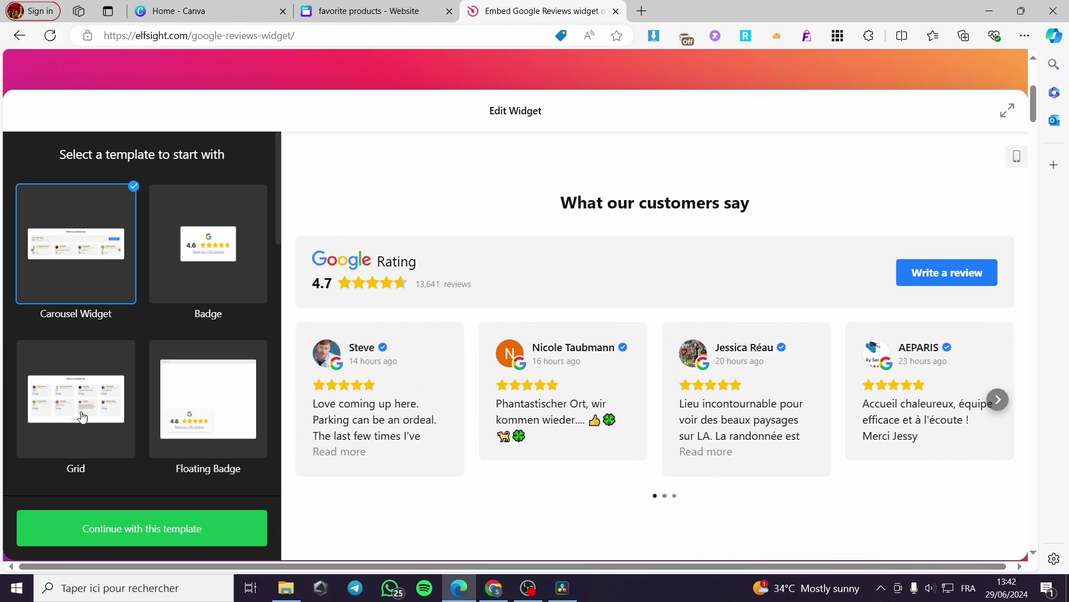
click(116, 534)
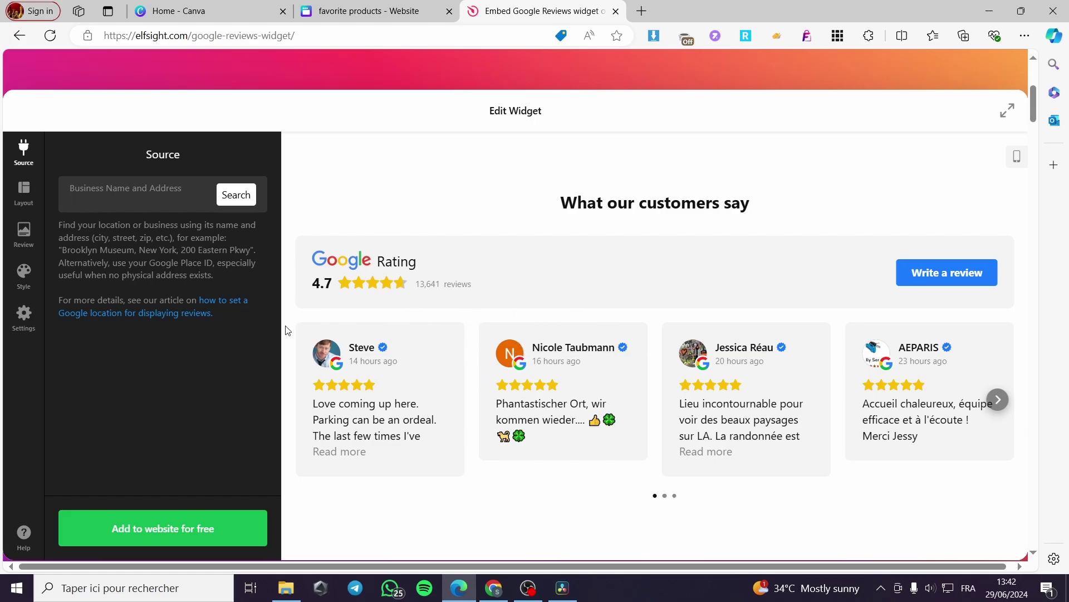
Step: Compare Grid, List, Masonry and Badge layouts, keep Grid, then show the Review settings
click(25, 202)
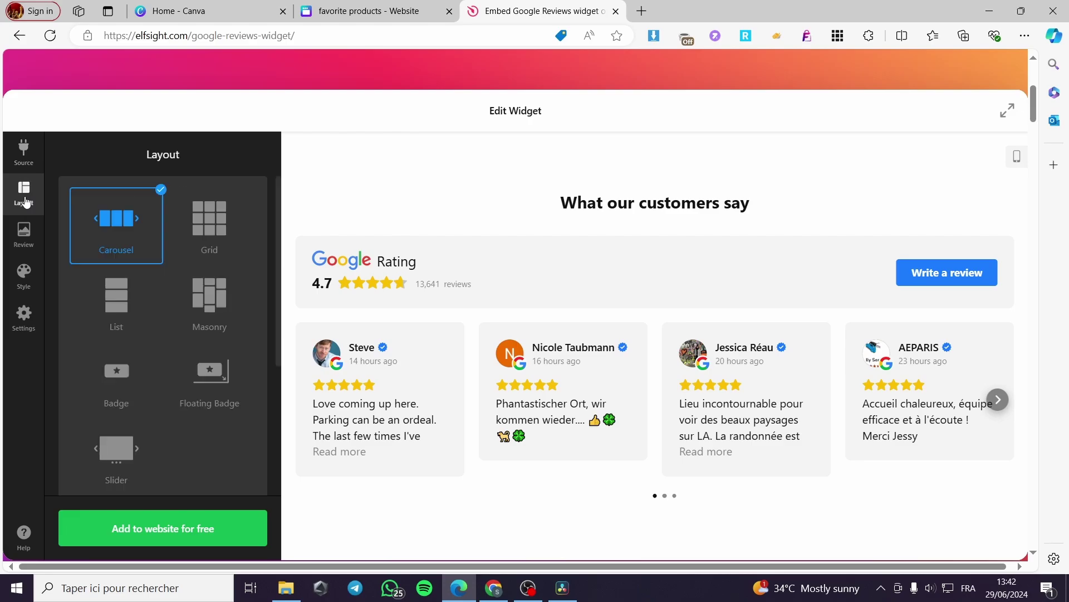
click(200, 225)
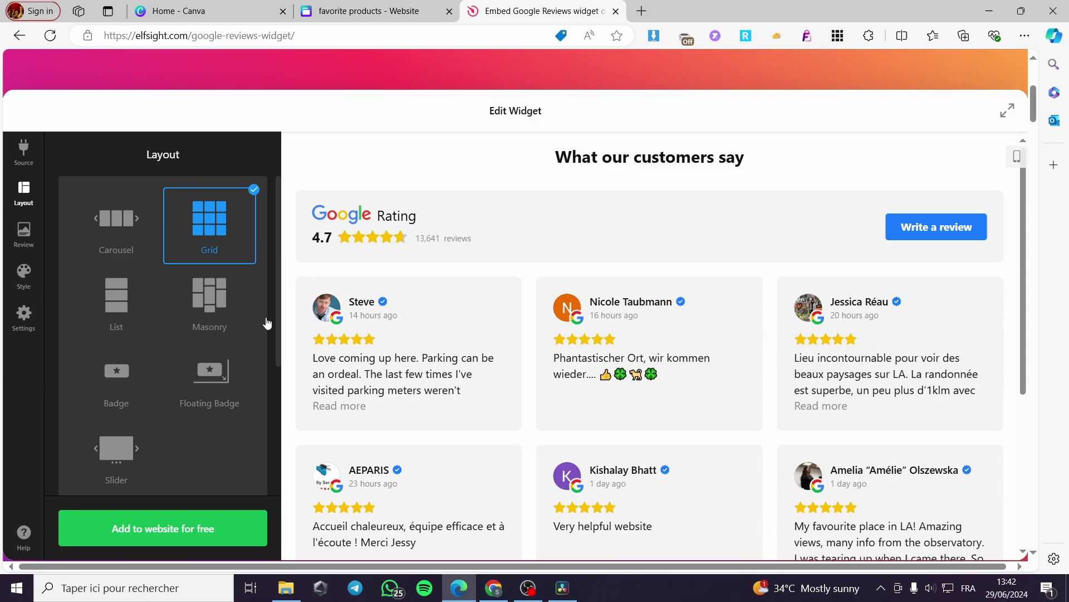
click(103, 301)
click(203, 307)
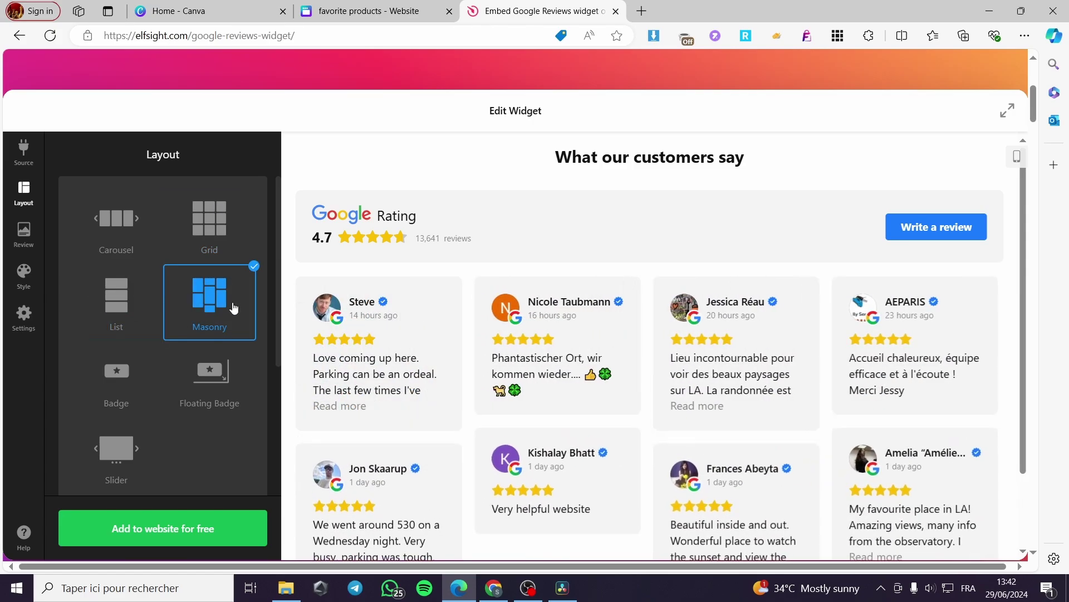
click(123, 378)
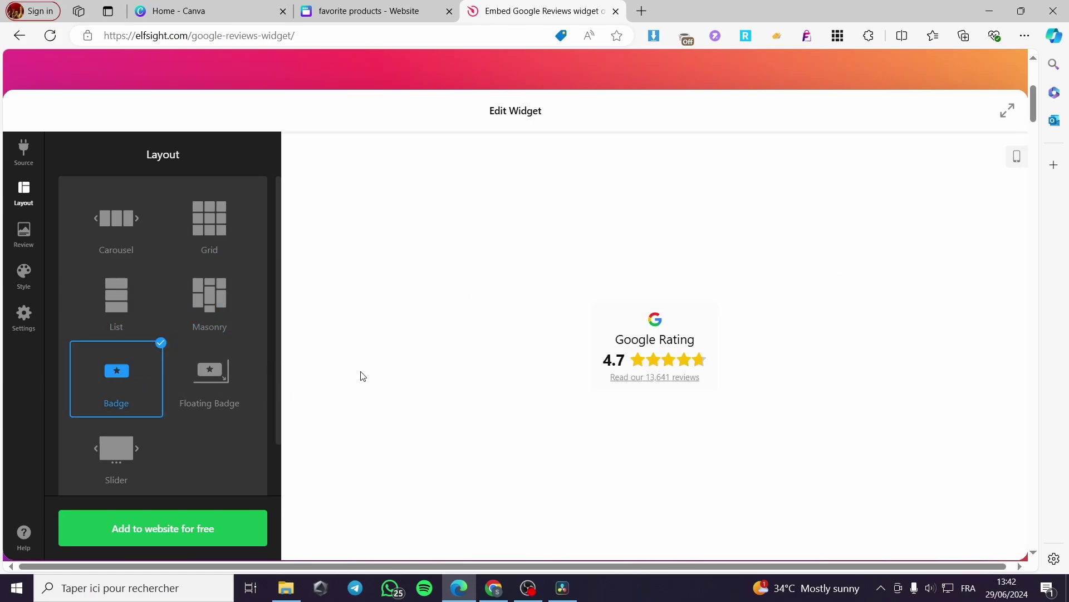
click(190, 229)
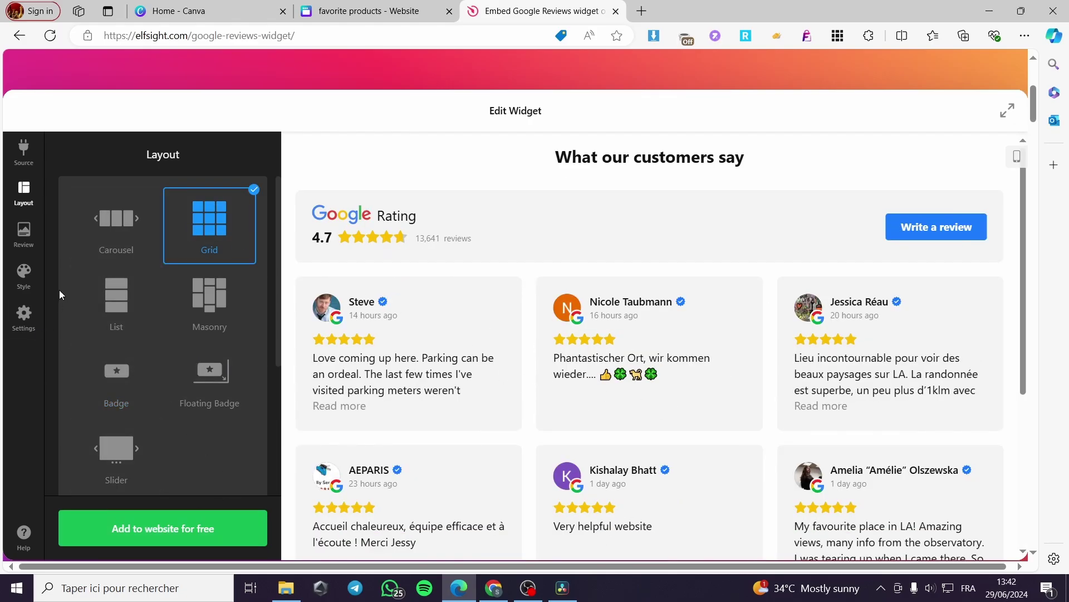
click(22, 233)
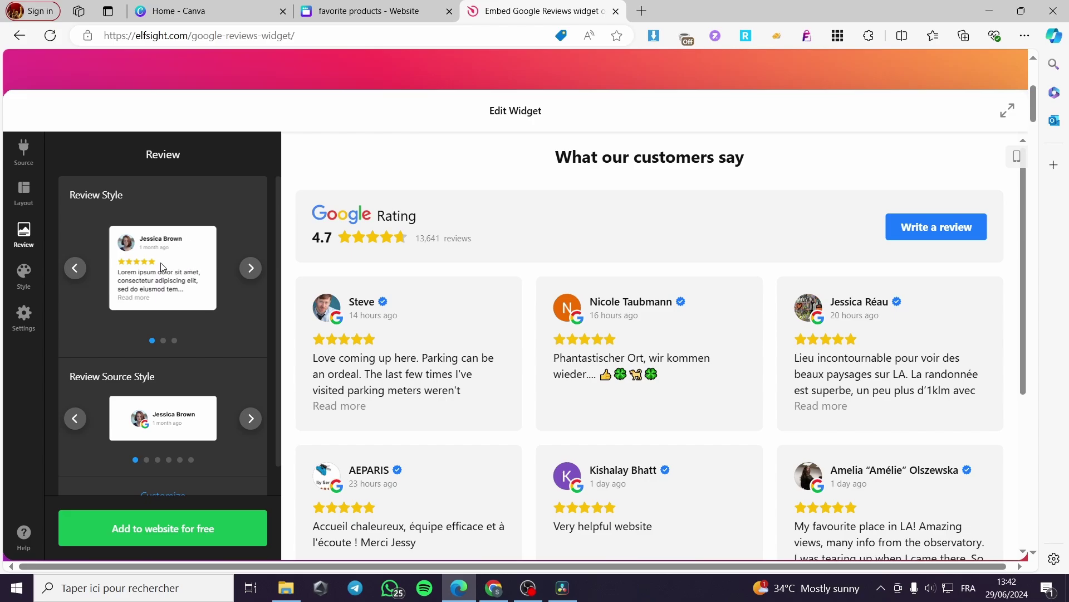
click(252, 269)
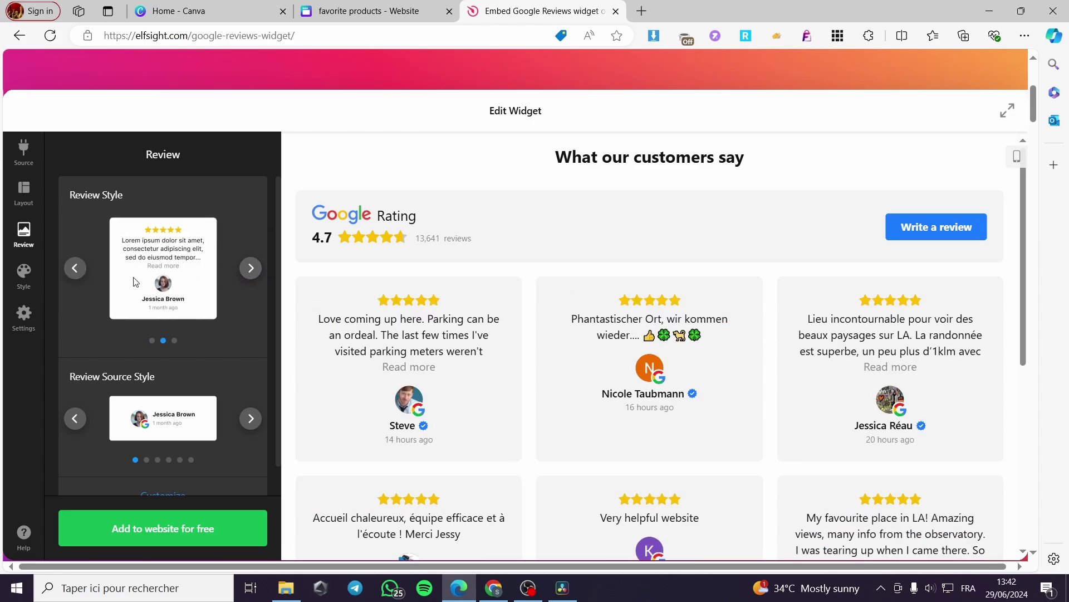
click(75, 270)
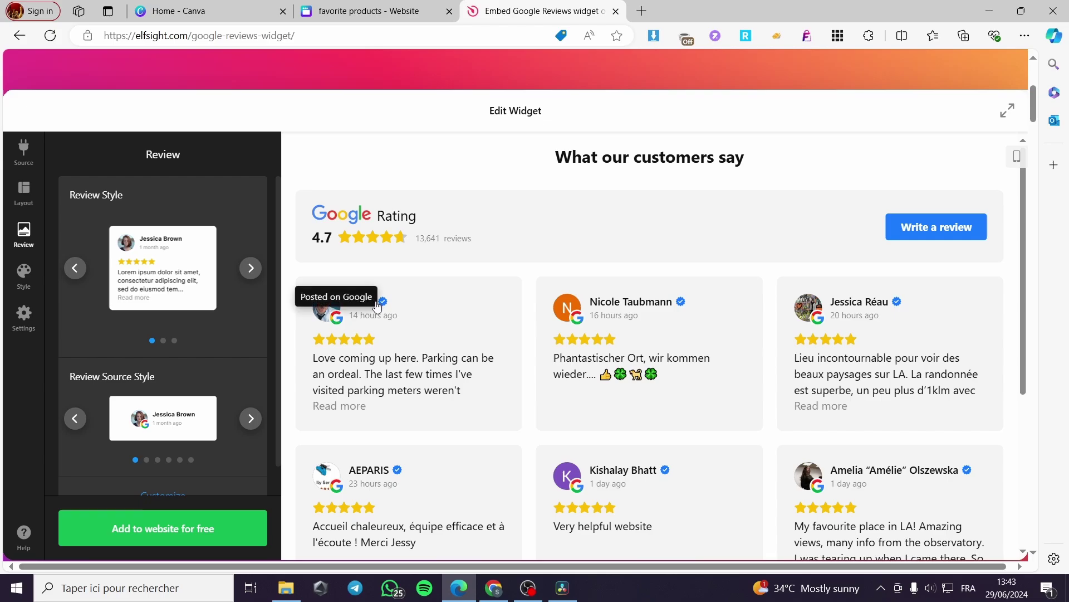
click(250, 268)
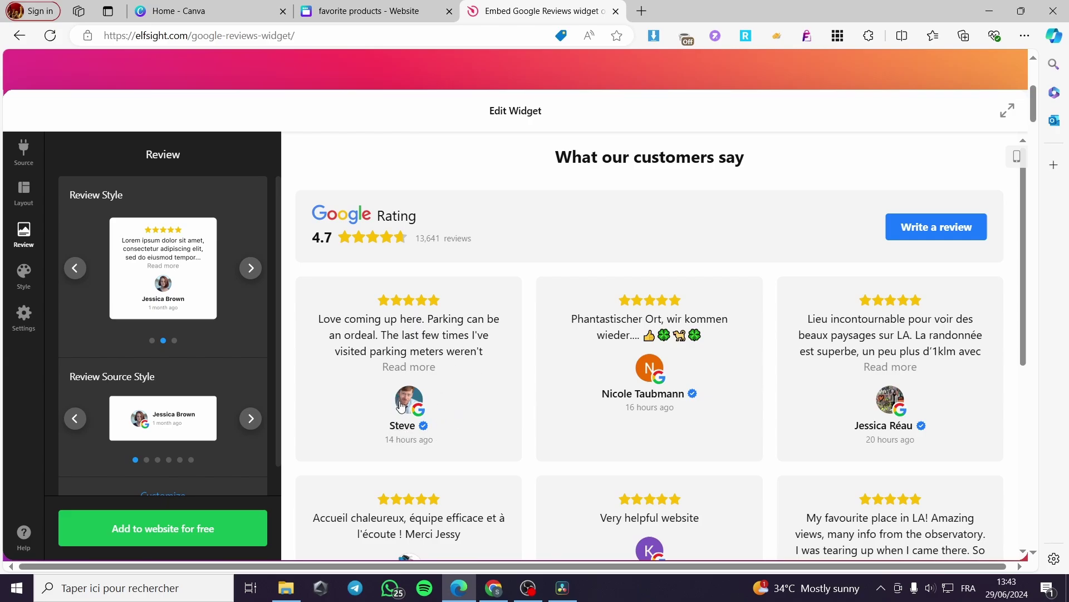
click(251, 268)
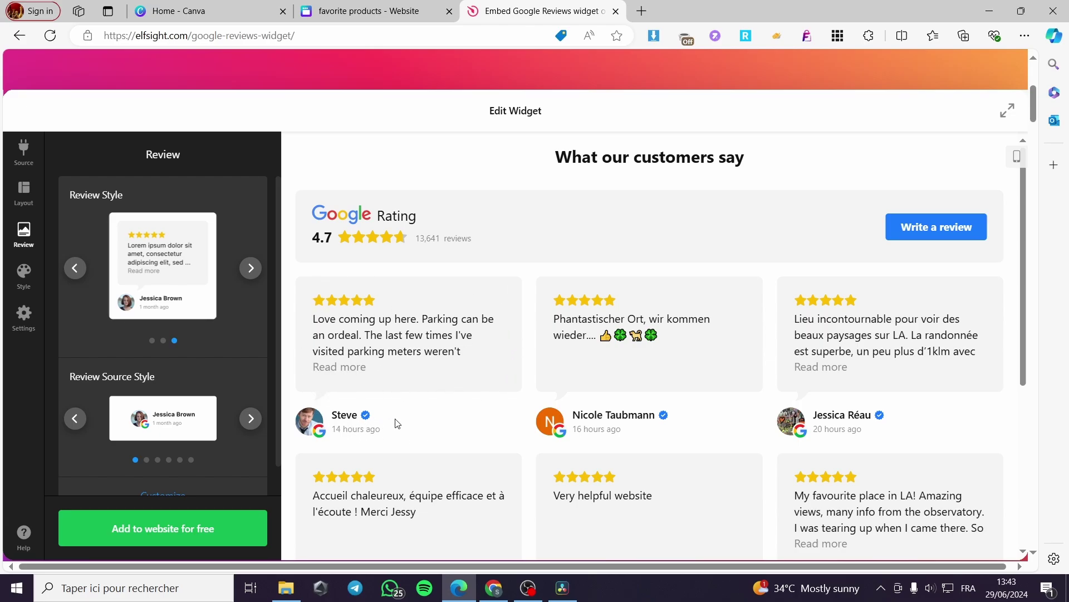
click(82, 274)
click(74, 268)
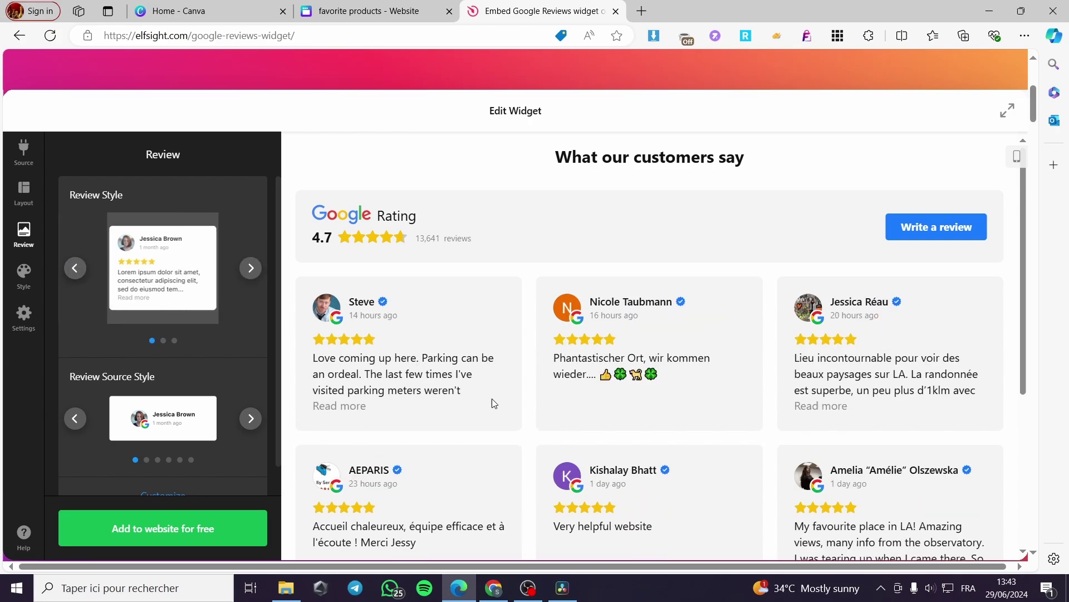
scroll(85, 377, down, 1)
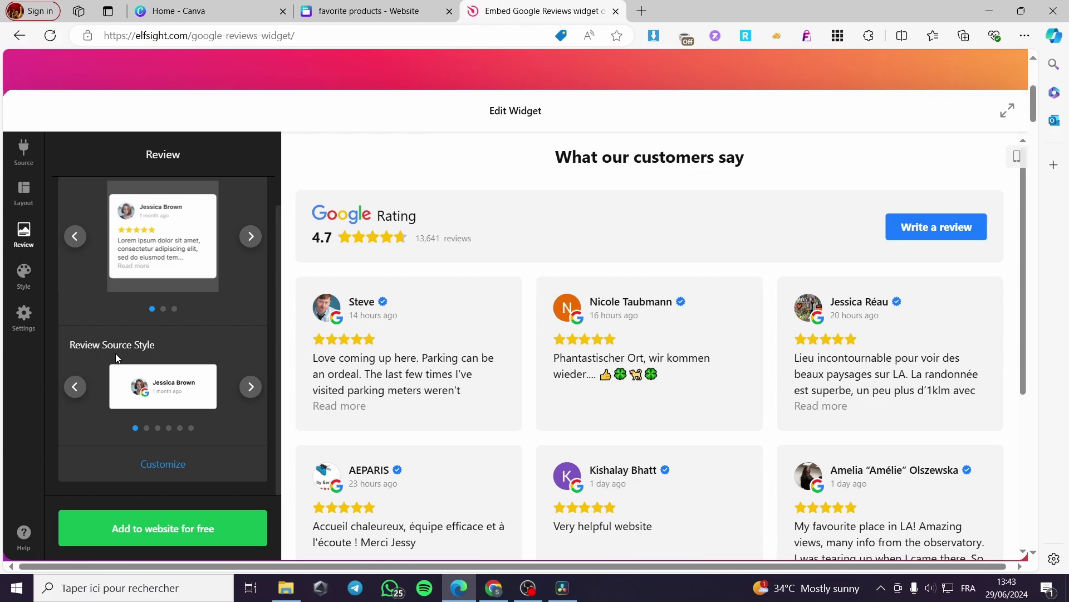
click(251, 389)
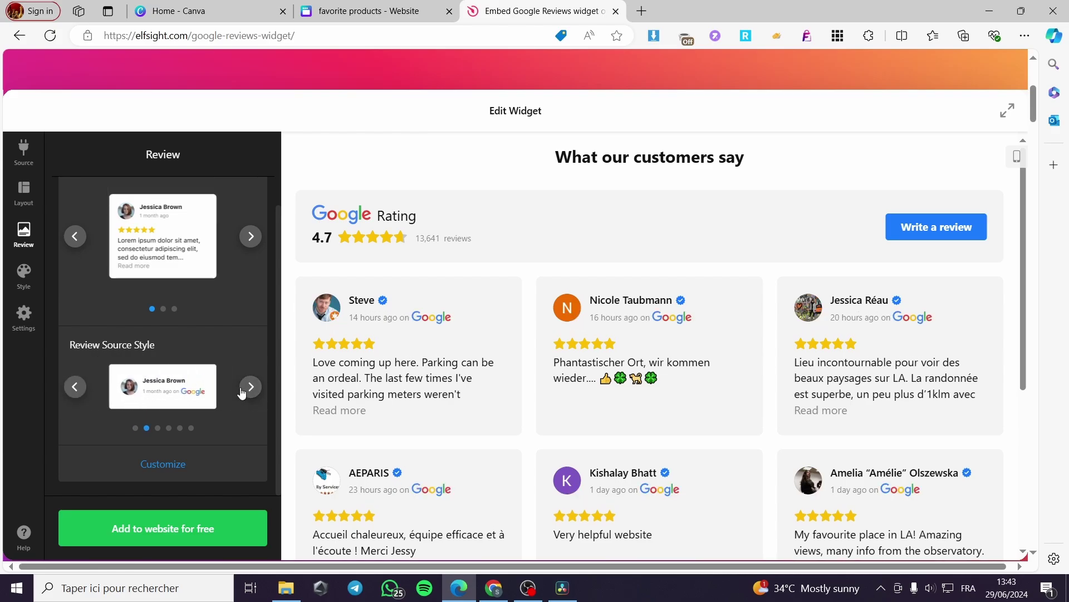
click(251, 387)
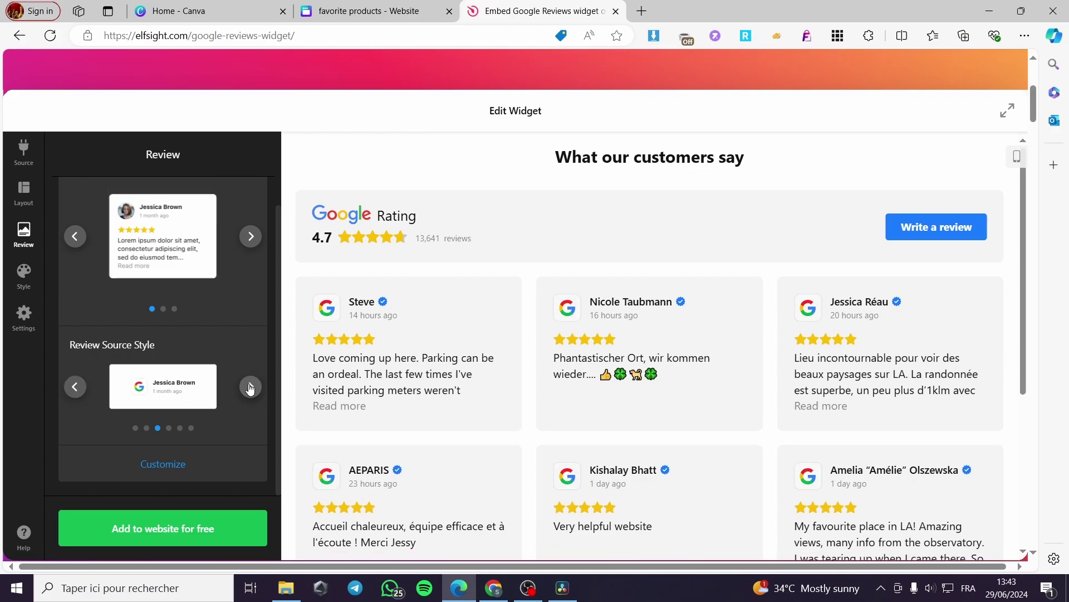
click(250, 387)
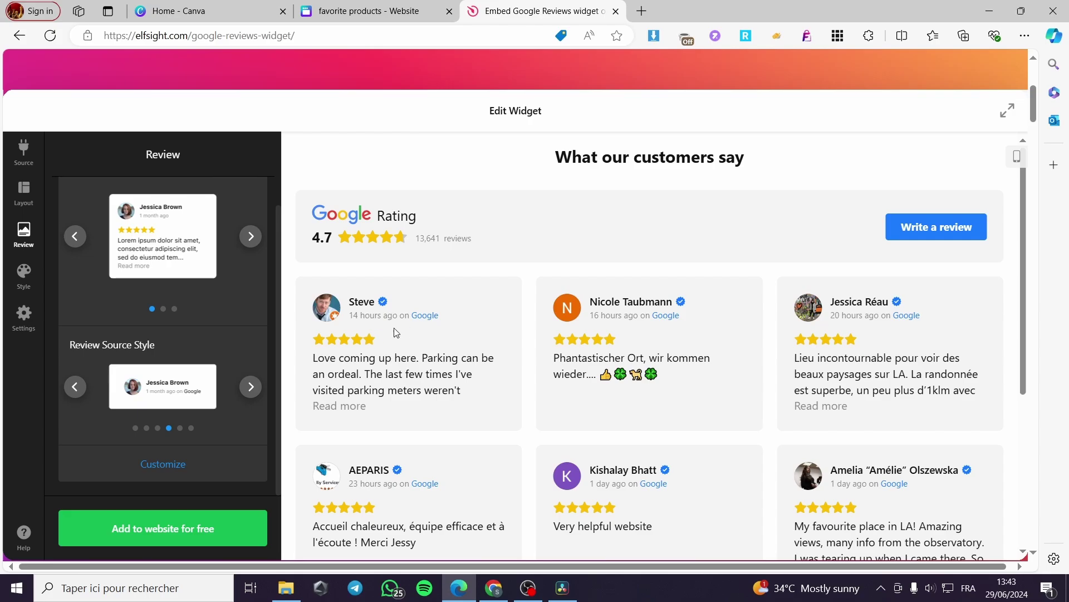
click(252, 390)
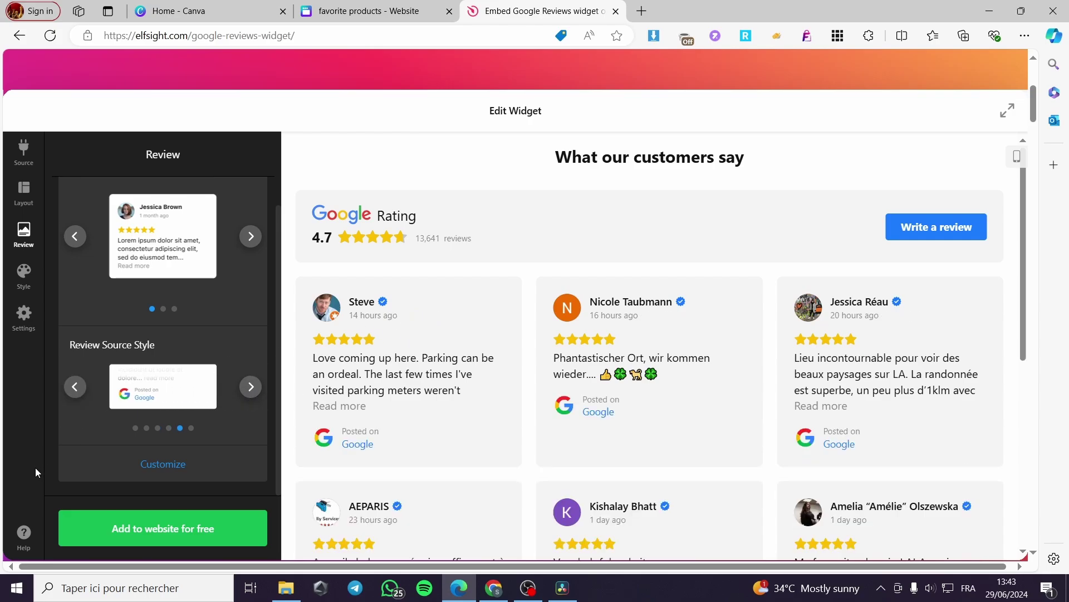
click(70, 393)
click(71, 391)
click(75, 389)
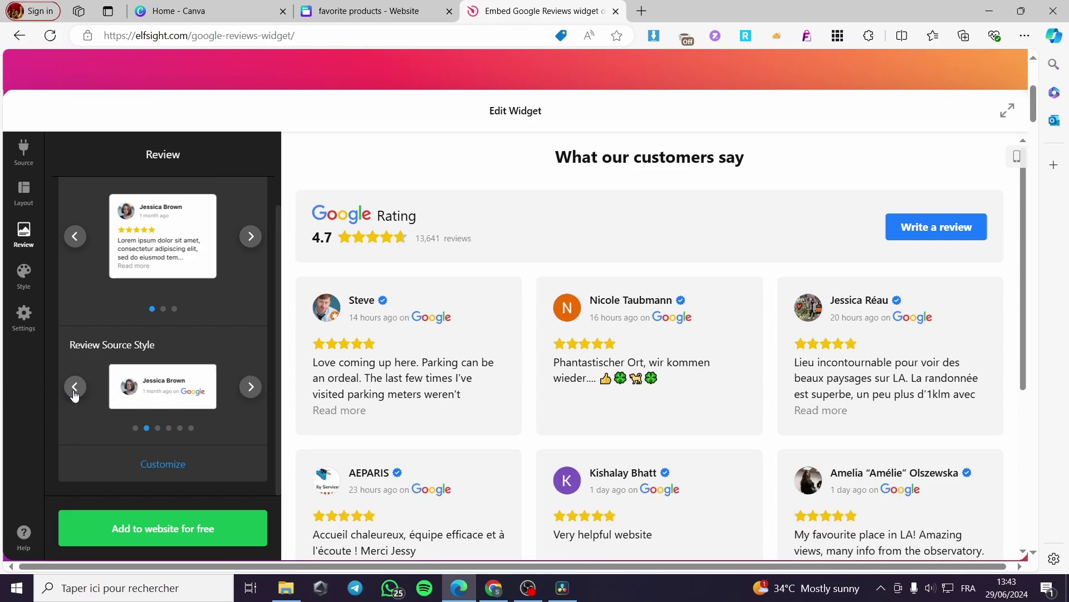
click(75, 393)
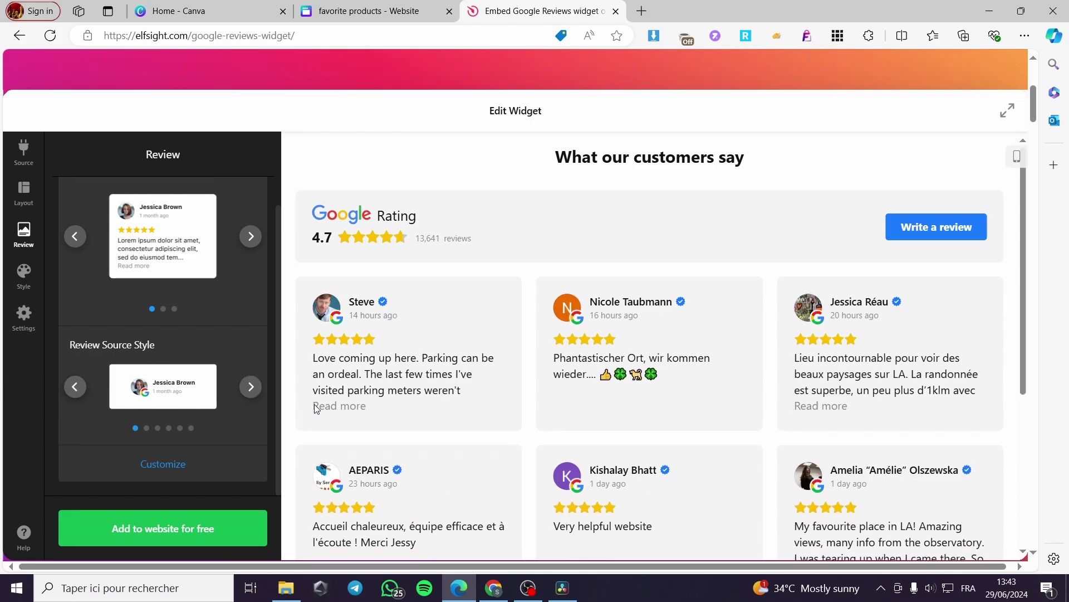
scroll(35, 284, down, 3)
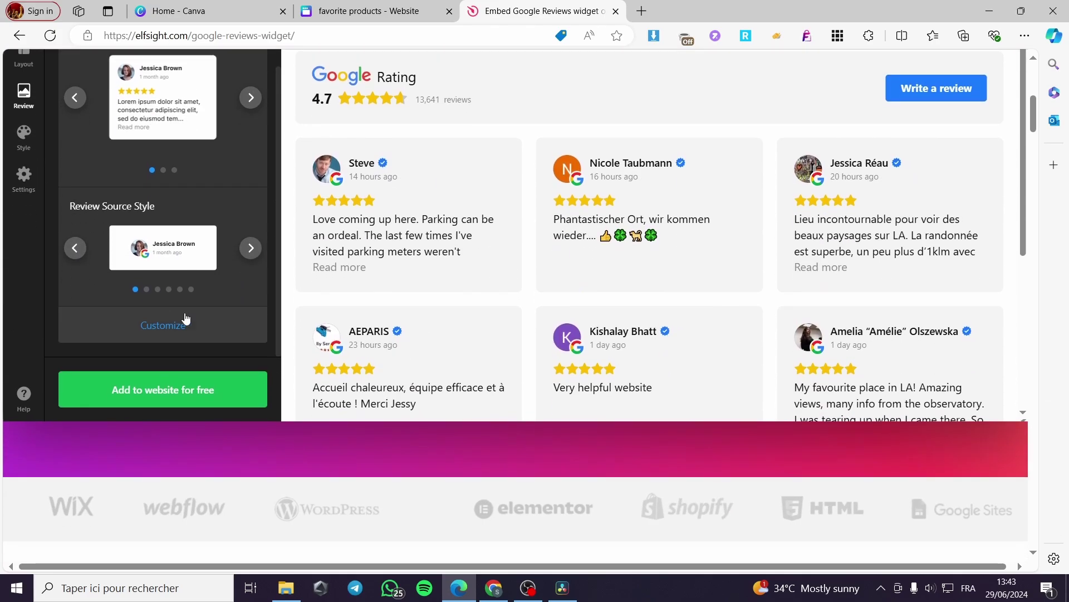
Step: In Style, preview the Dark colour scheme and switch back to Light
click(24, 142)
scroll(211, 344, up, 1)
scroll(179, 322, up, 3)
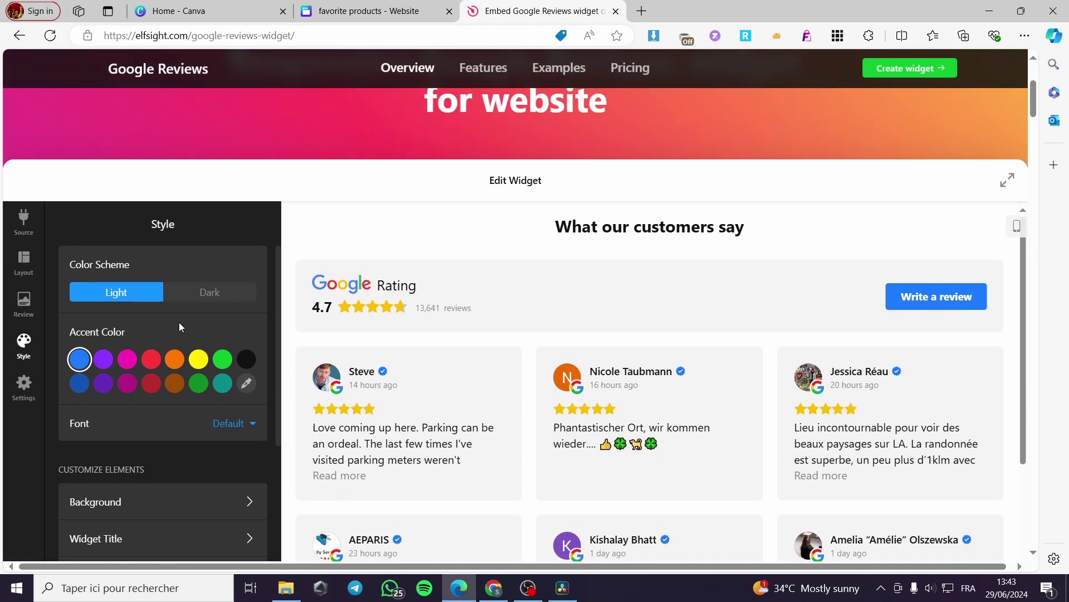
scroll(265, 330, down, 1)
scroll(368, 385, up, 2)
scroll(301, 356, down, 2)
scroll(198, 349, down, 1)
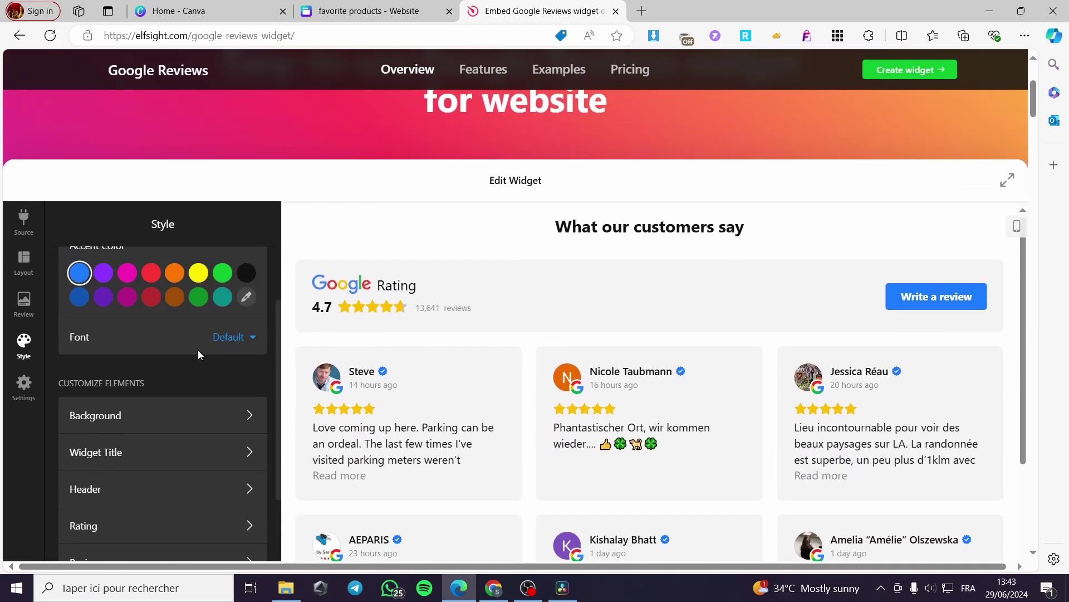
scroll(198, 349, up, 2)
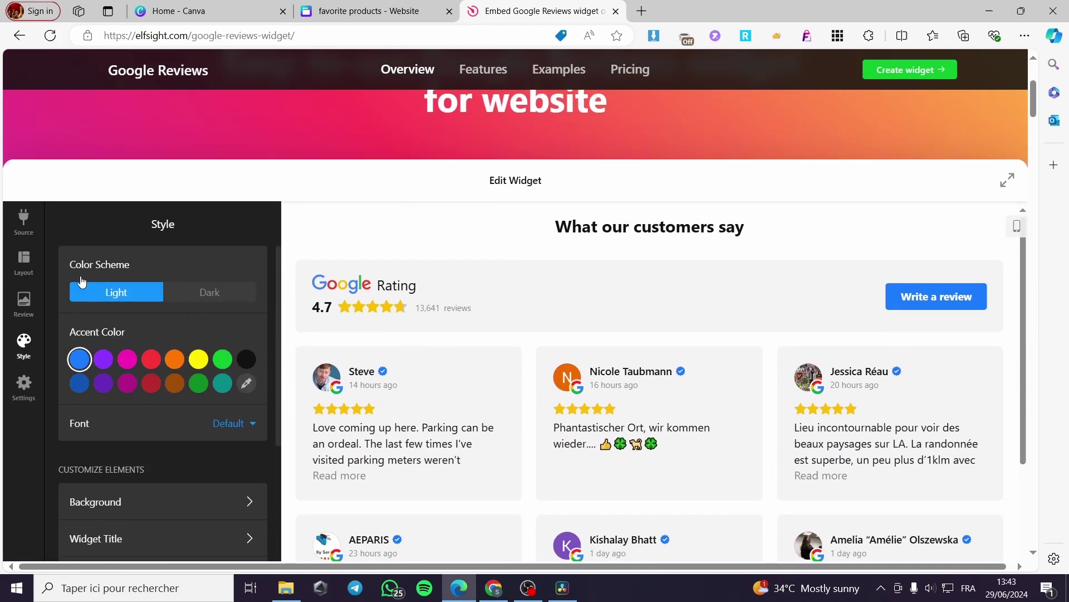
click(202, 295)
click(139, 297)
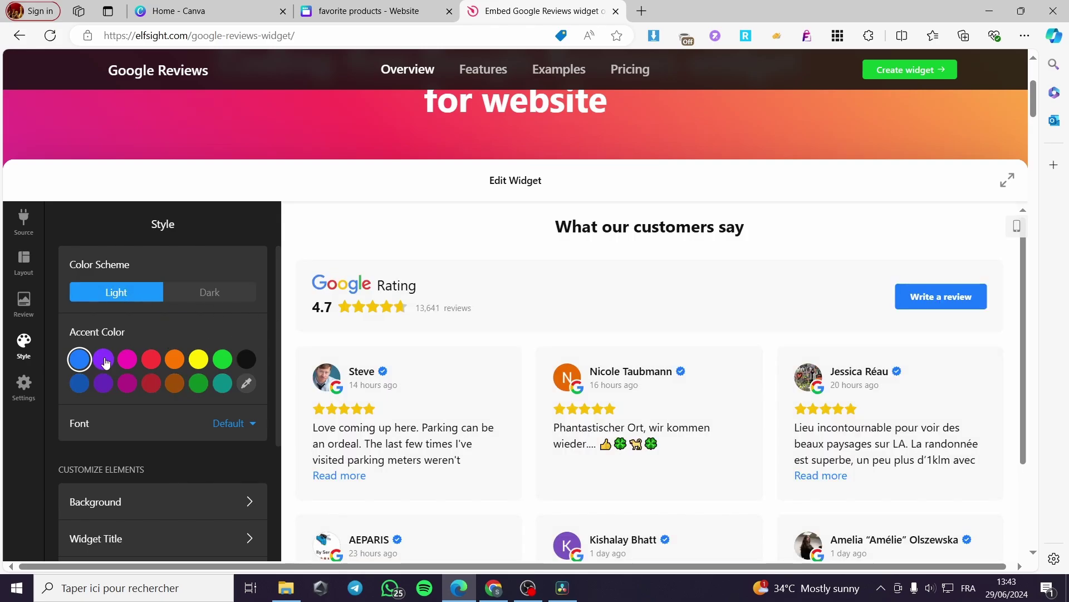
Step: Try purple and yellow accent colours, then settle on the green accent colour
click(105, 360)
scroll(167, 379, down, 1)
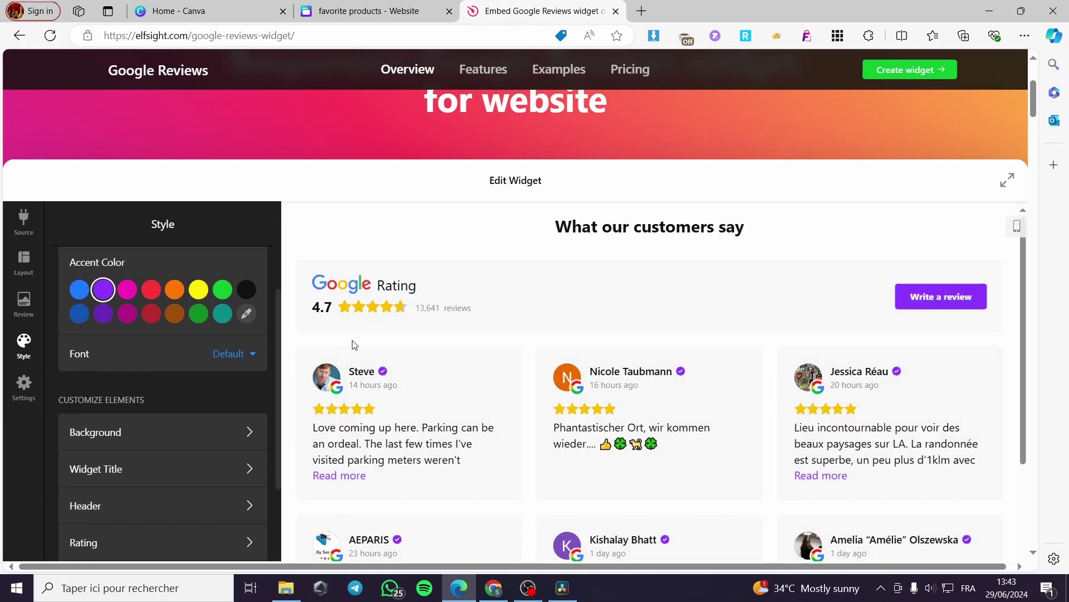
scroll(536, 387, down, 1)
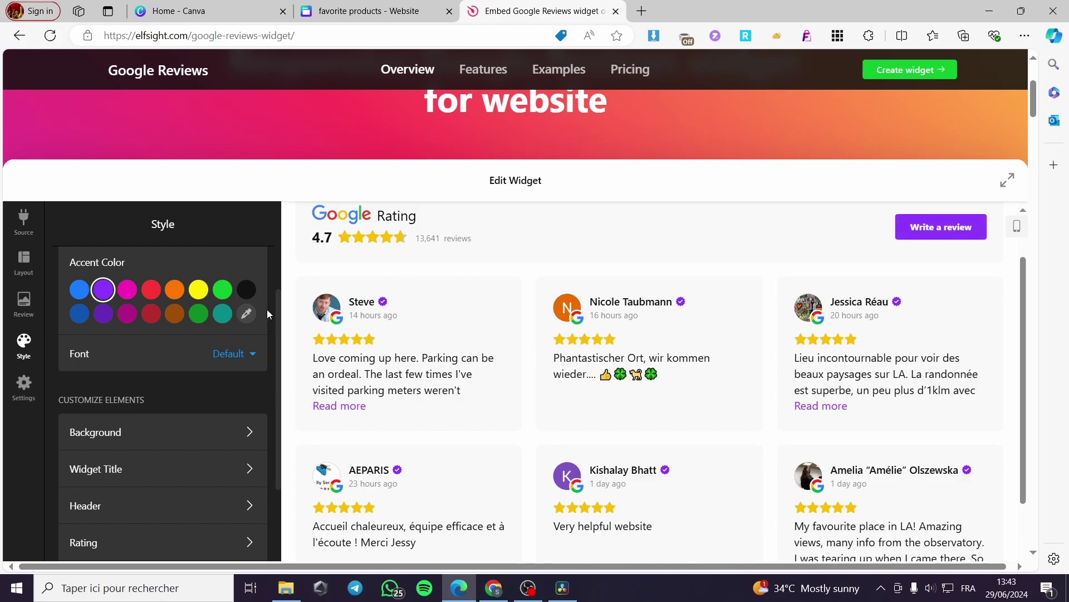
scroll(119, 323, up, 1)
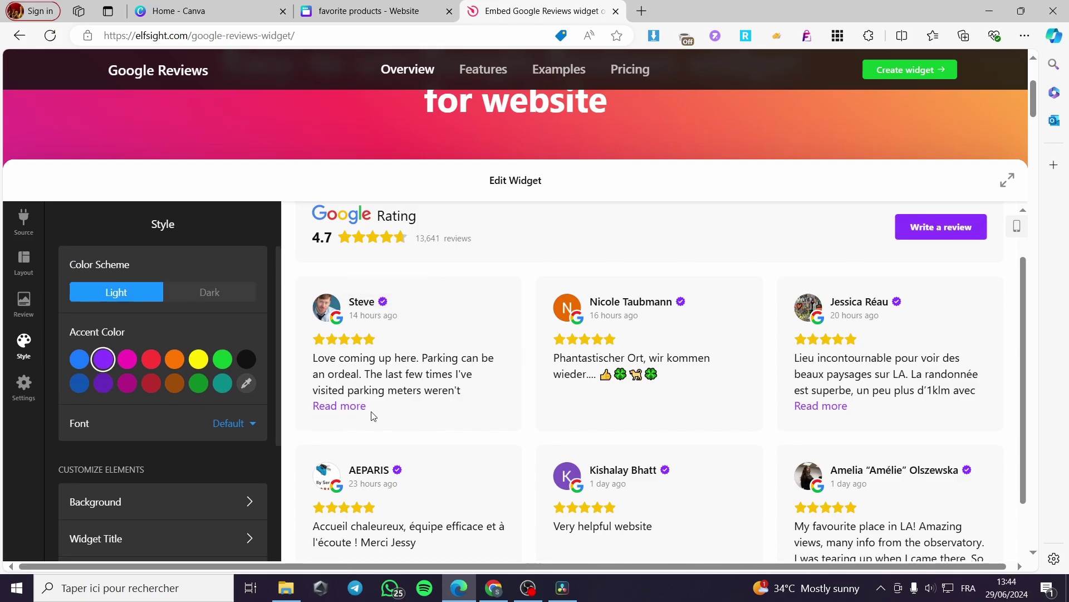
drag(373, 415, 319, 407)
click(425, 416)
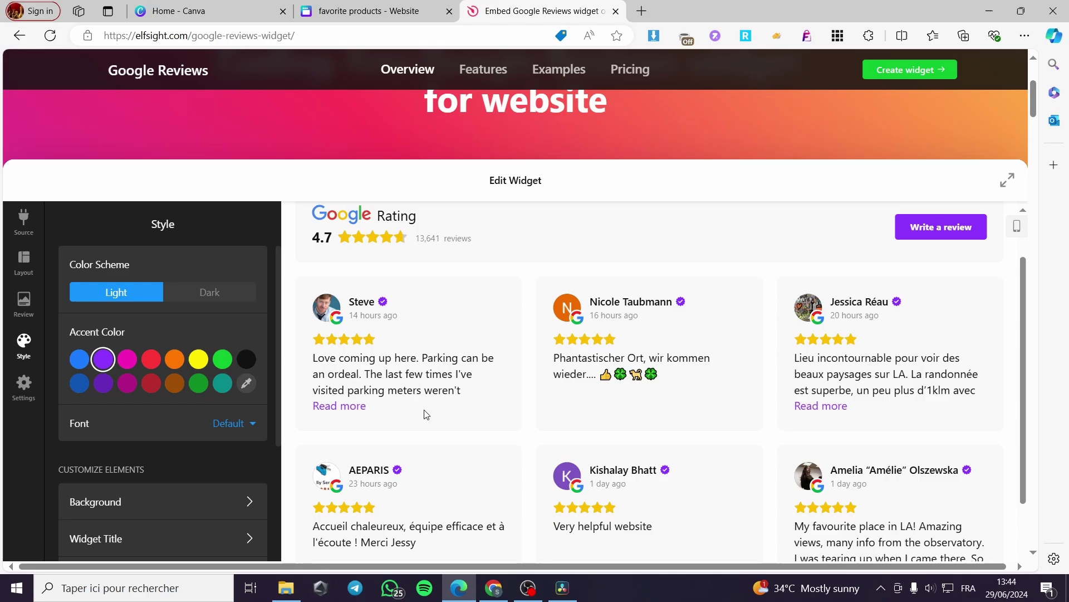
click(204, 364)
click(223, 361)
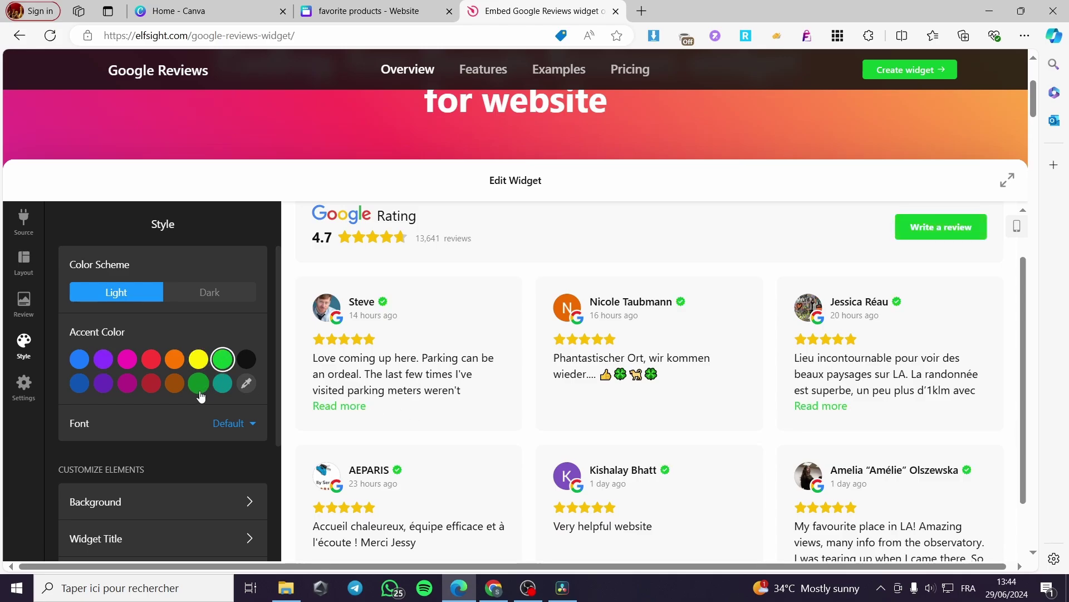
scroll(184, 418, down, 3)
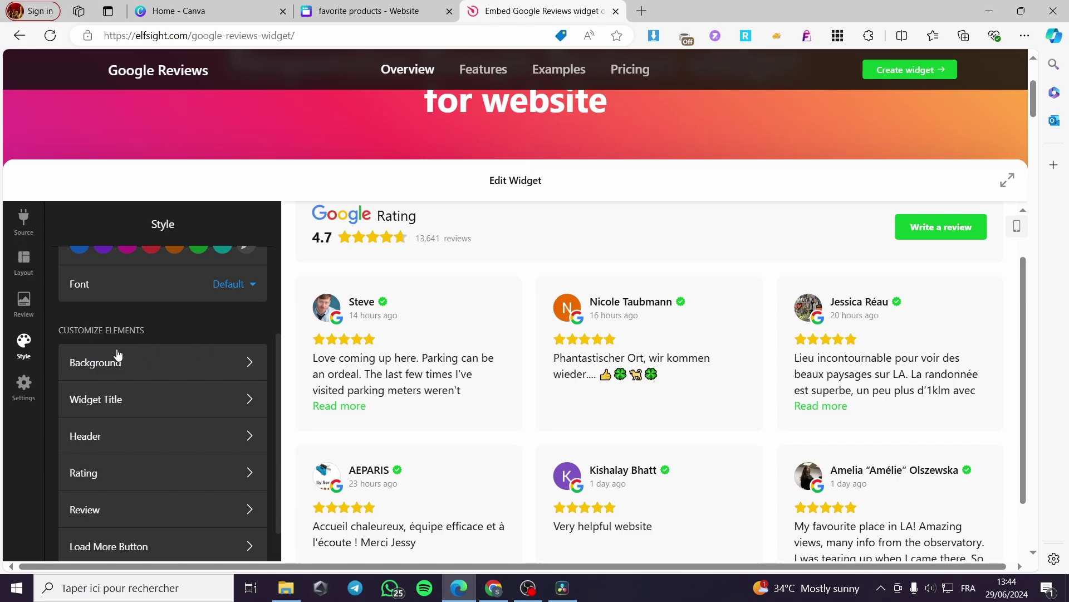
Step: Set the review stars colour to teal in the Rating style options
scroll(111, 356, down, 1)
click(144, 319)
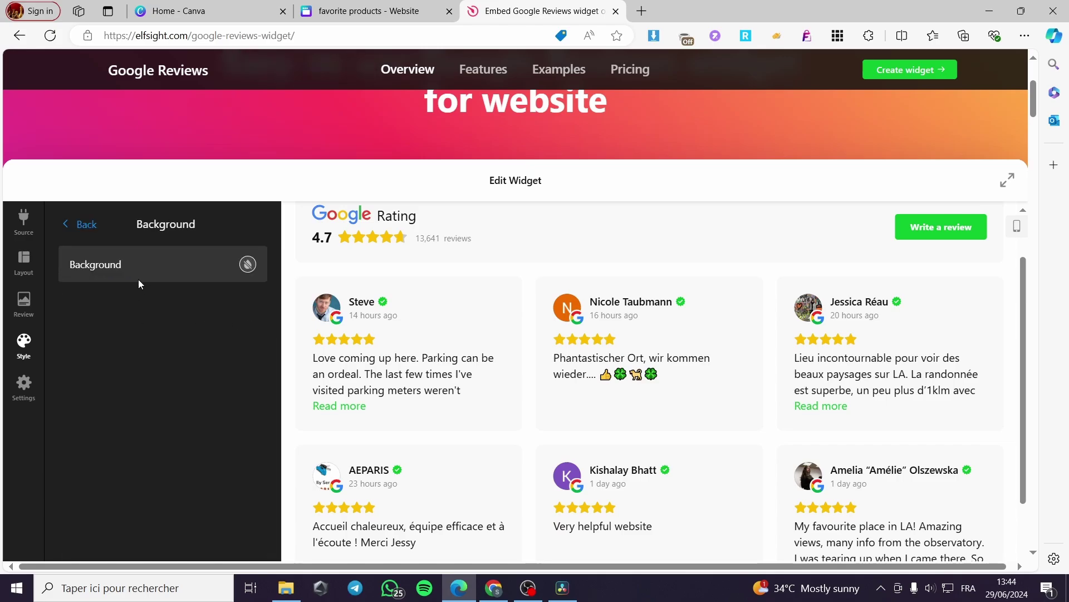
click(81, 224)
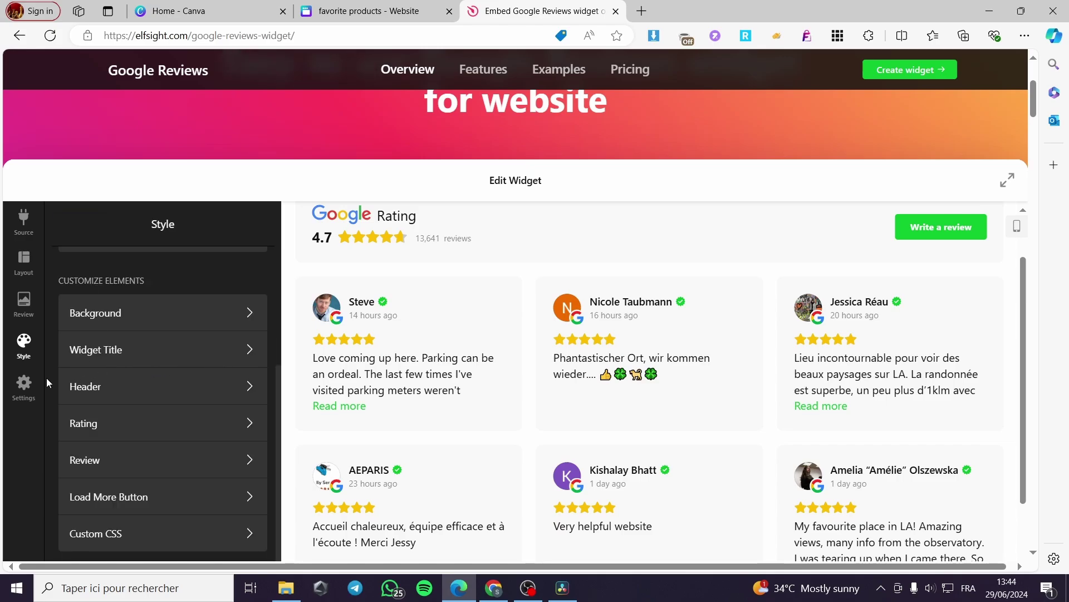
scroll(174, 389, down, 1)
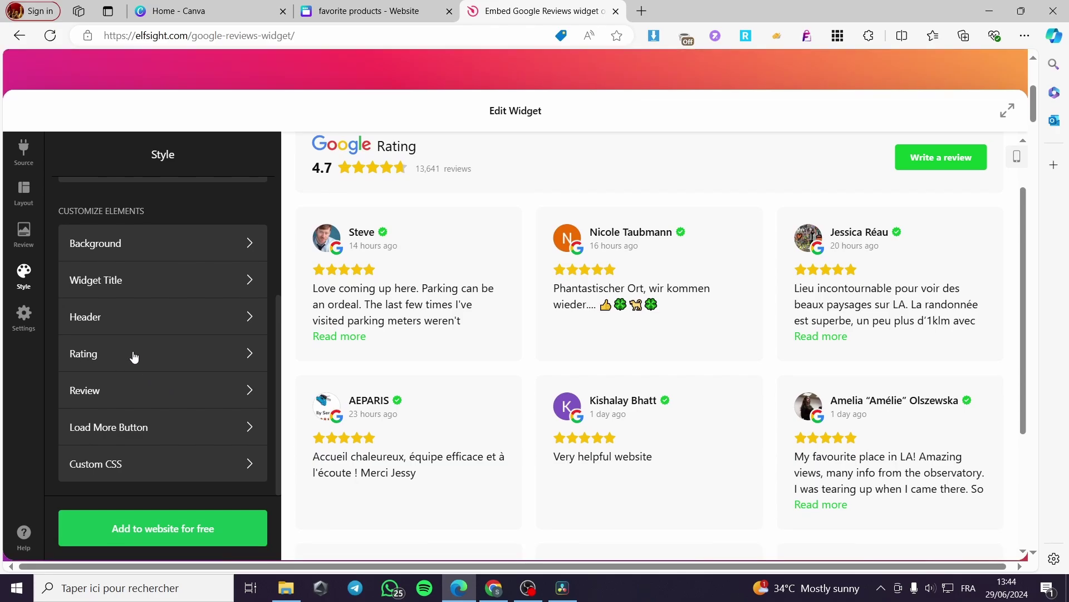
click(166, 358)
click(248, 194)
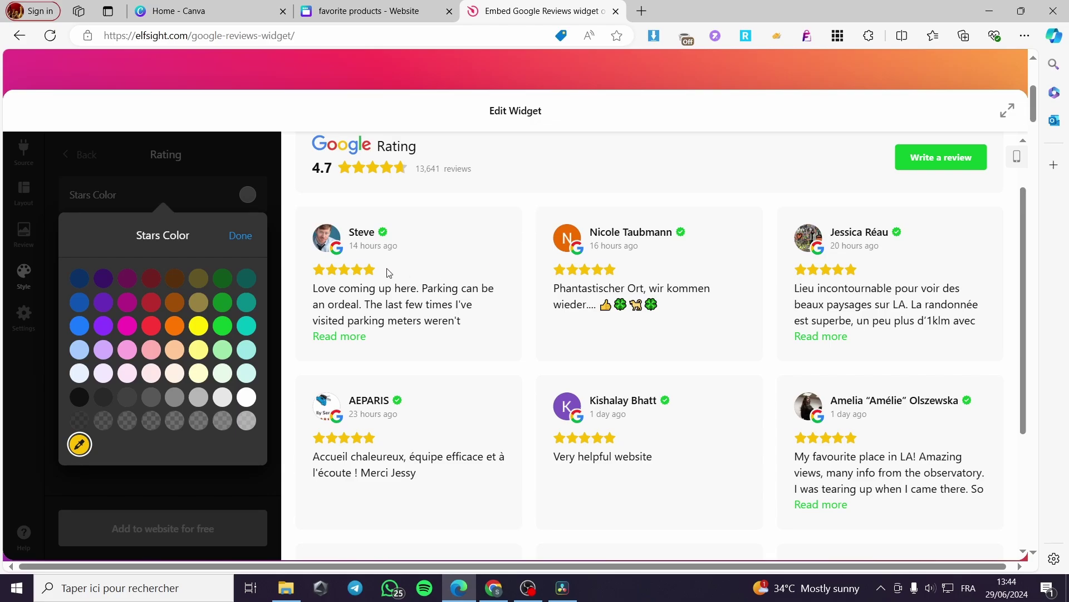
click(247, 325)
click(238, 235)
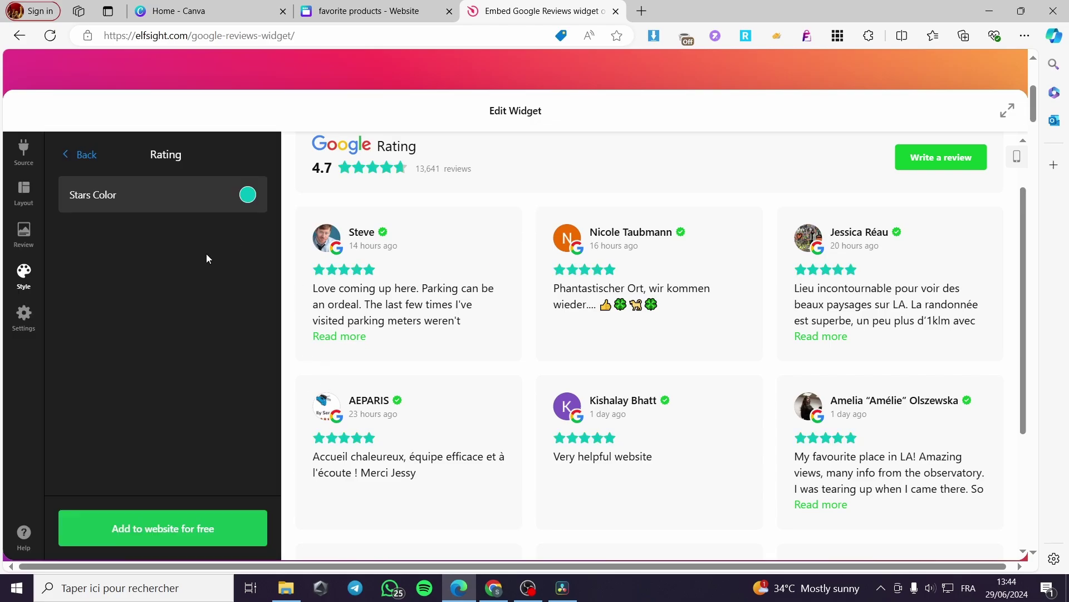
Step: Keep the Load More button Filled after trying Outline, then show the Settings panel
click(23, 274)
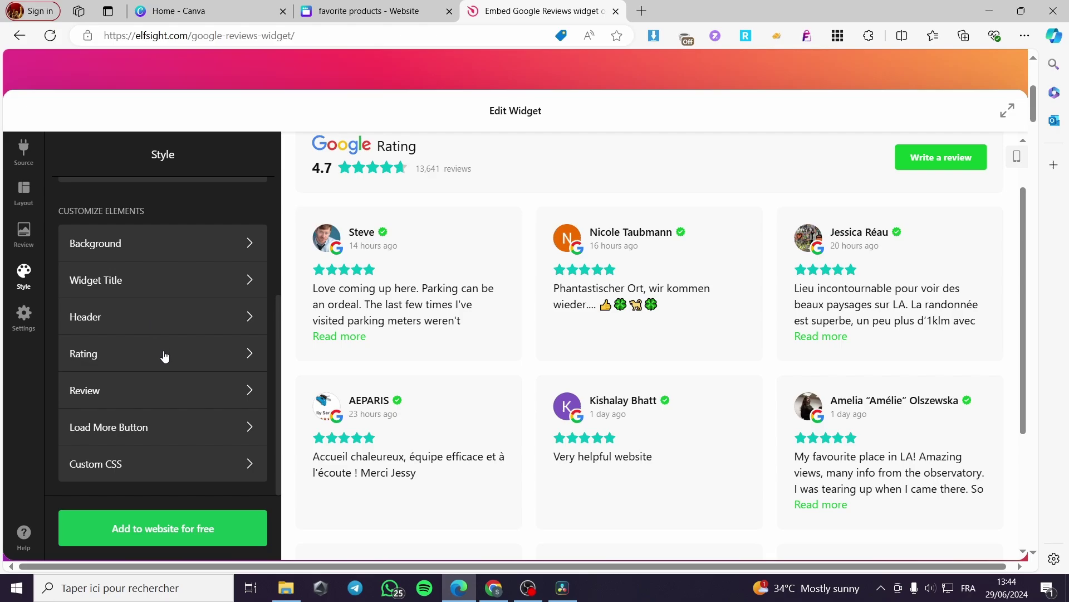
click(239, 430)
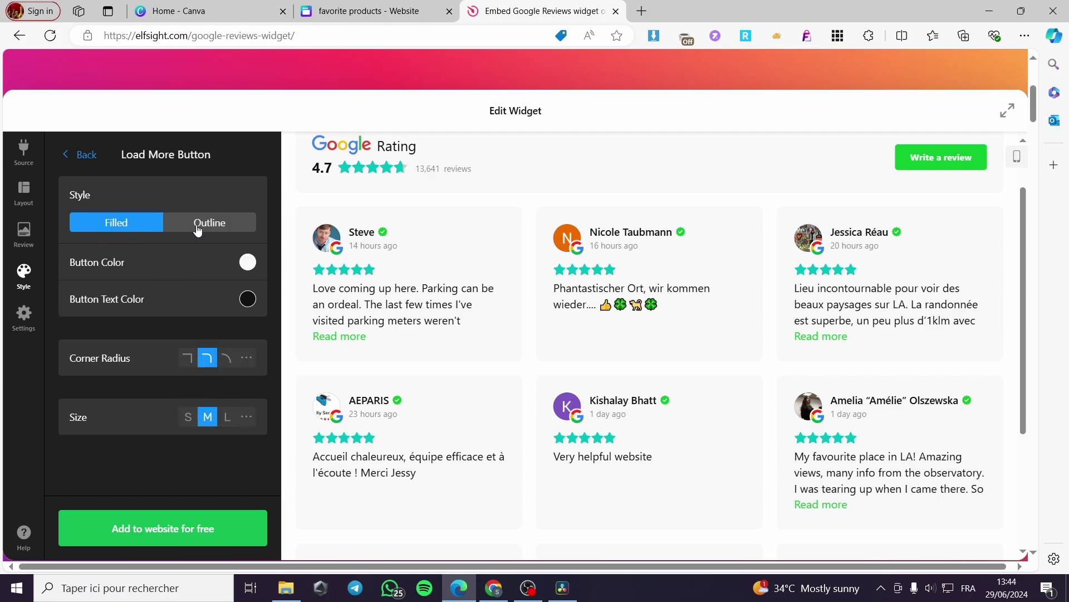
click(217, 223)
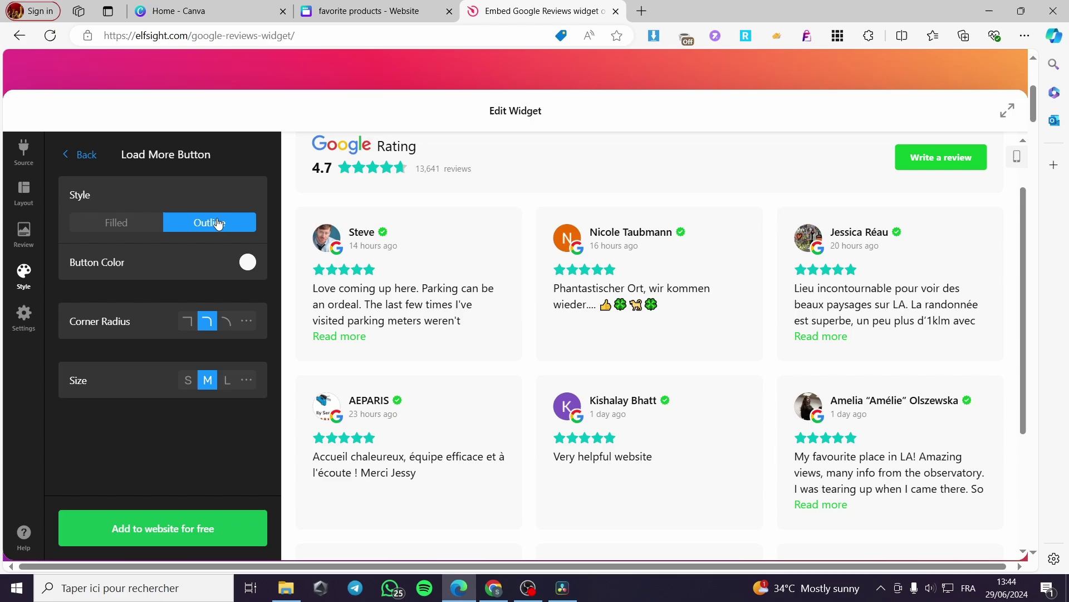
click(122, 223)
click(79, 155)
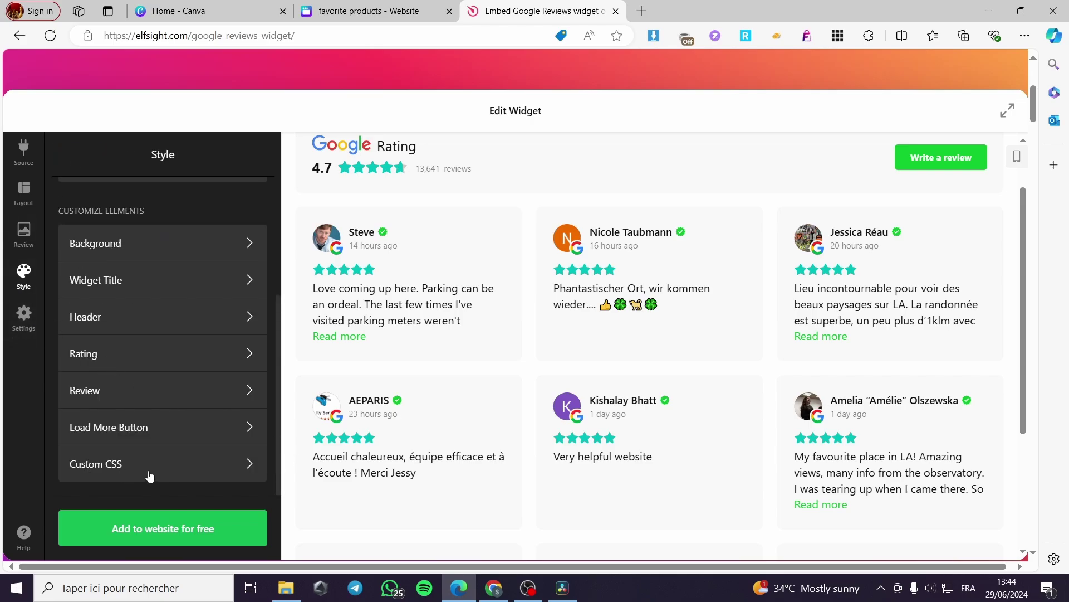
click(23, 323)
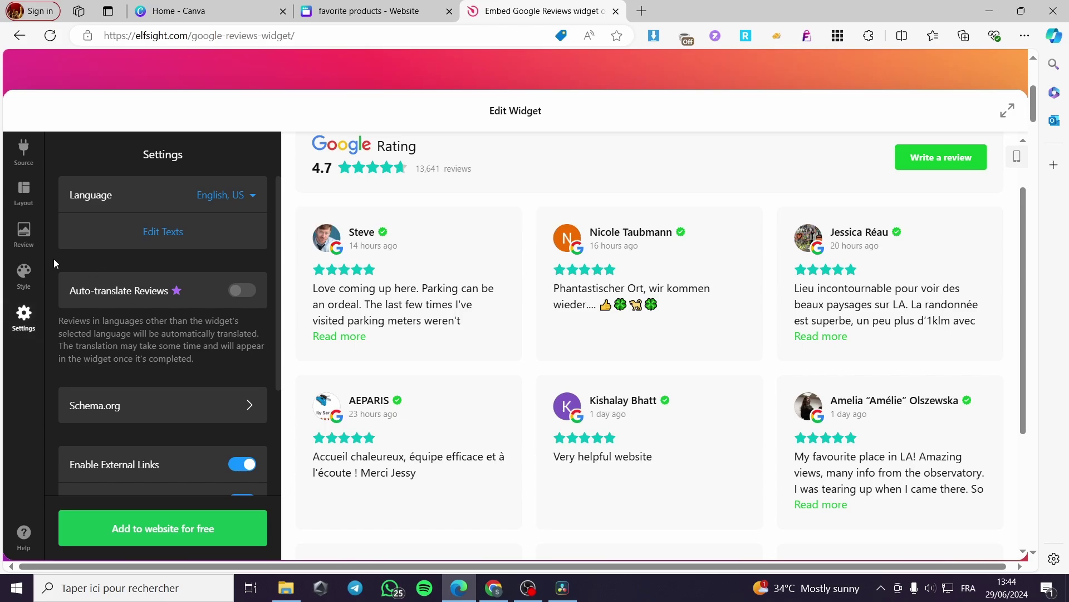
click(215, 195)
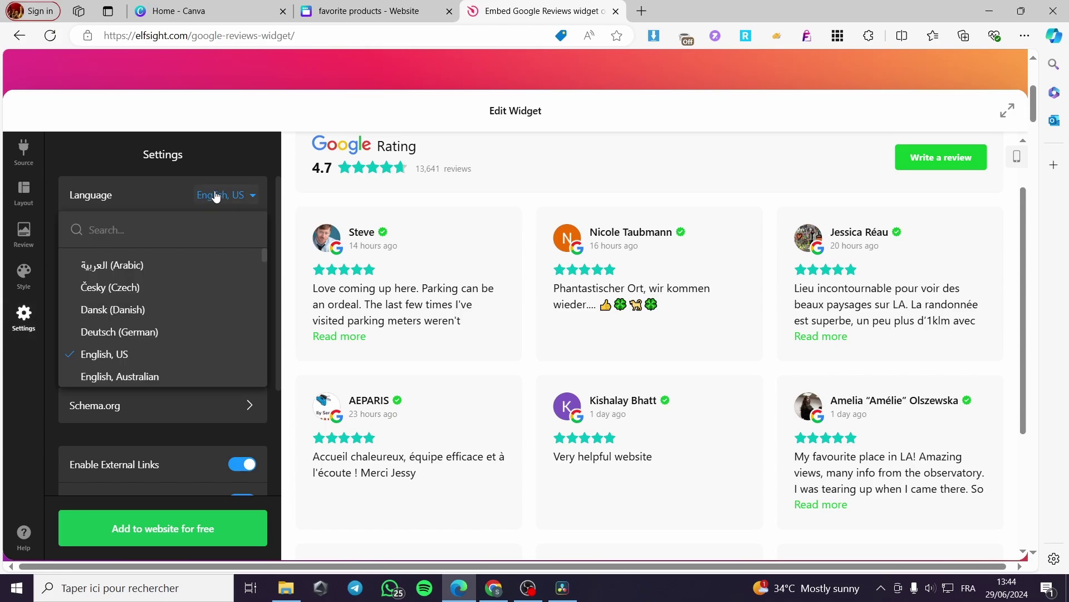
click(215, 195)
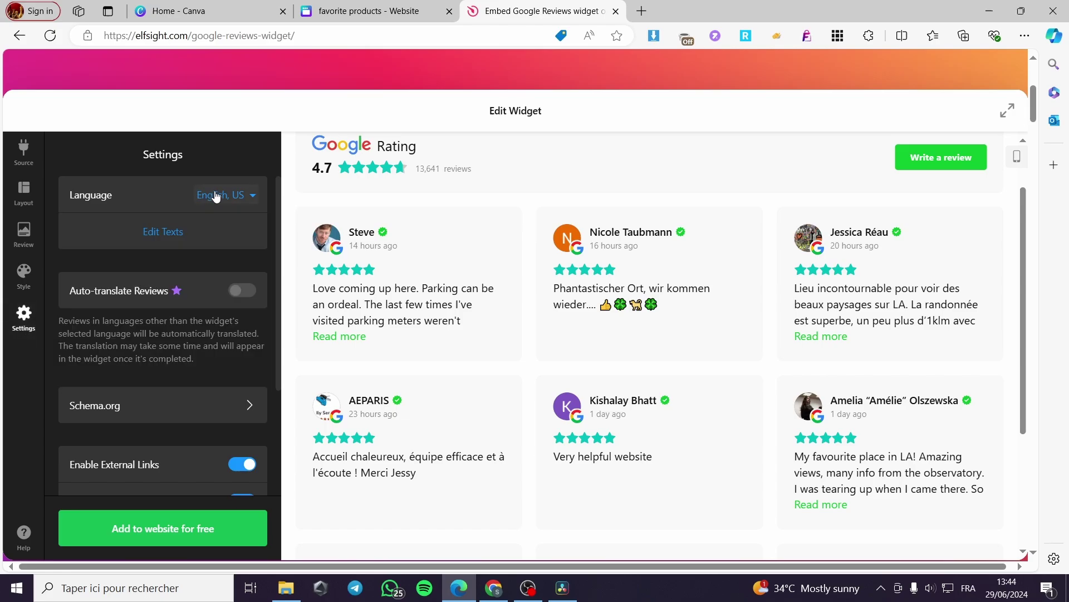
click(163, 233)
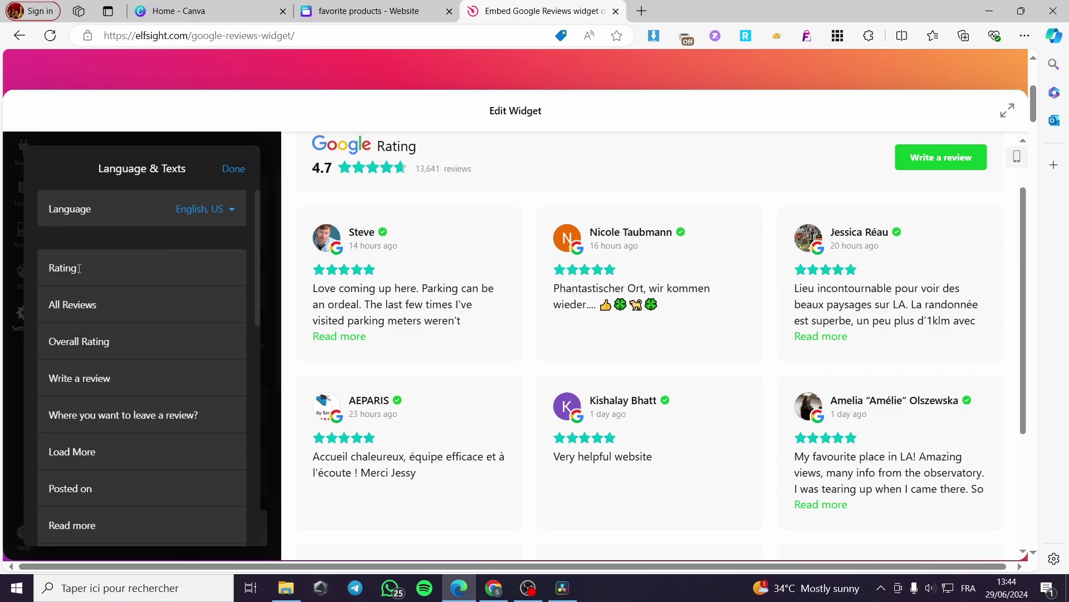
click(105, 268)
key(Tab)
click(232, 176)
scroll(136, 365, down, 2)
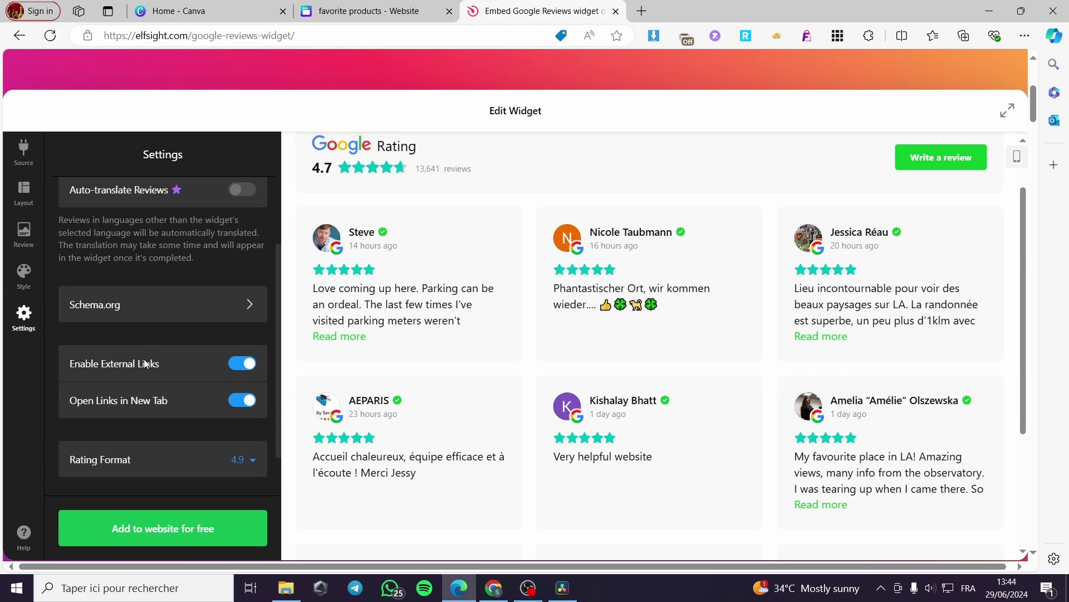
scroll(144, 360, down, 1)
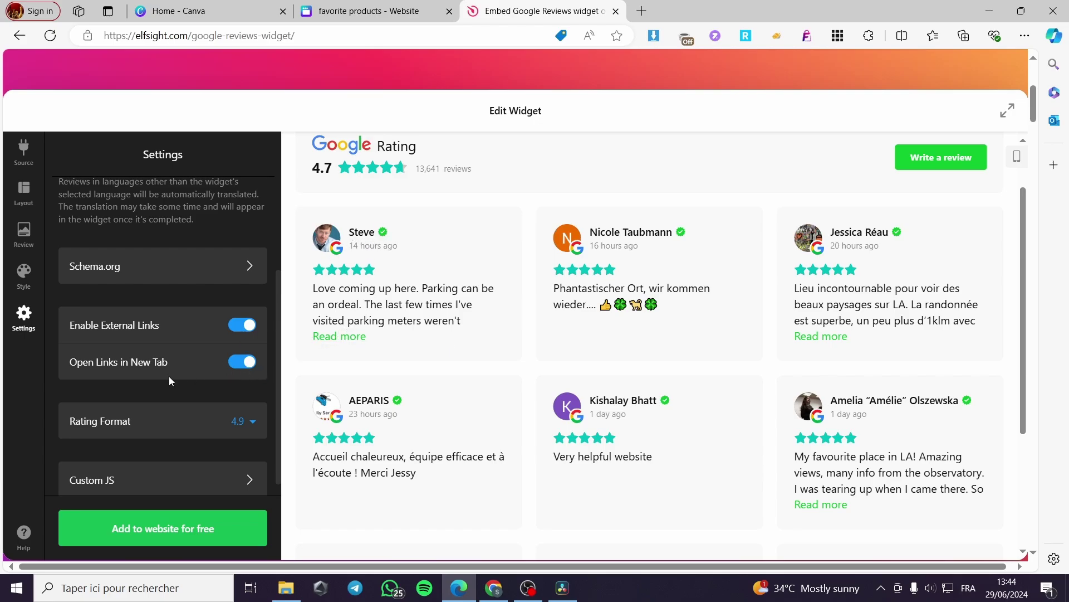
click(251, 425)
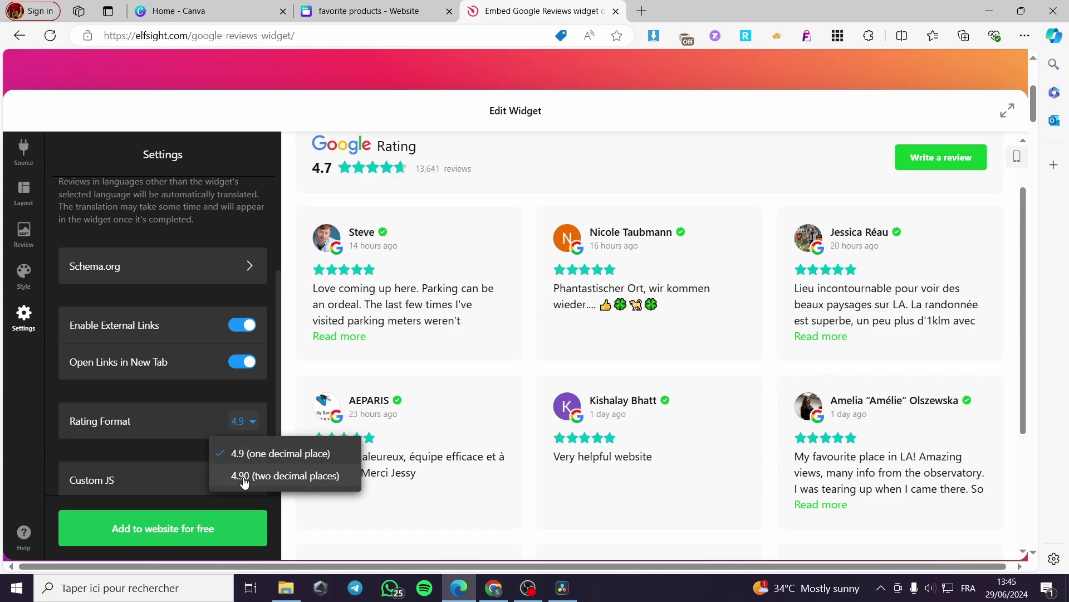
click(183, 427)
scroll(183, 426, down, 1)
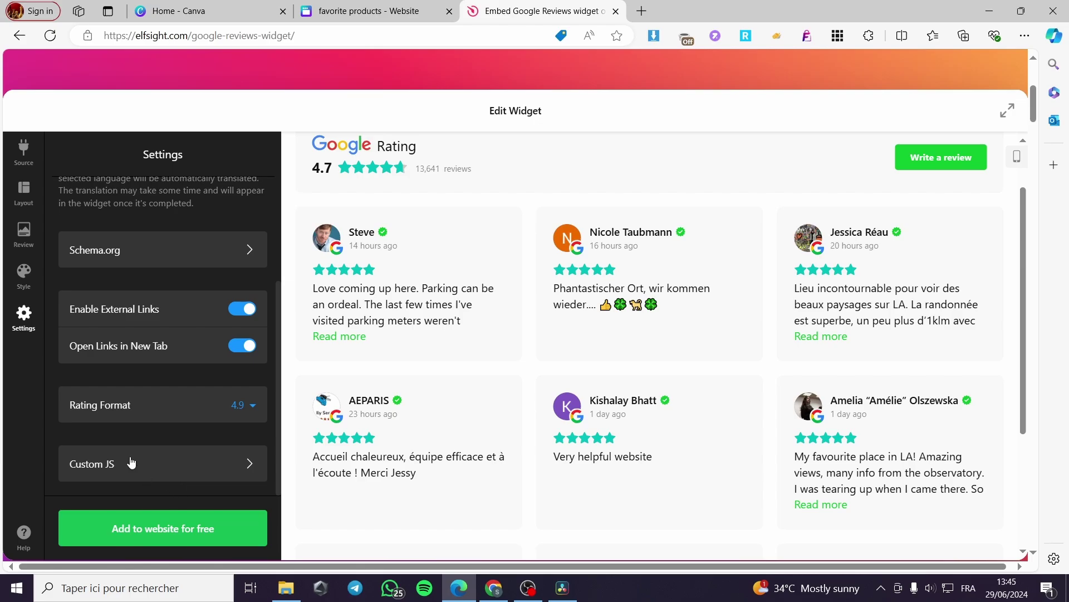
scroll(76, 316, up, 3)
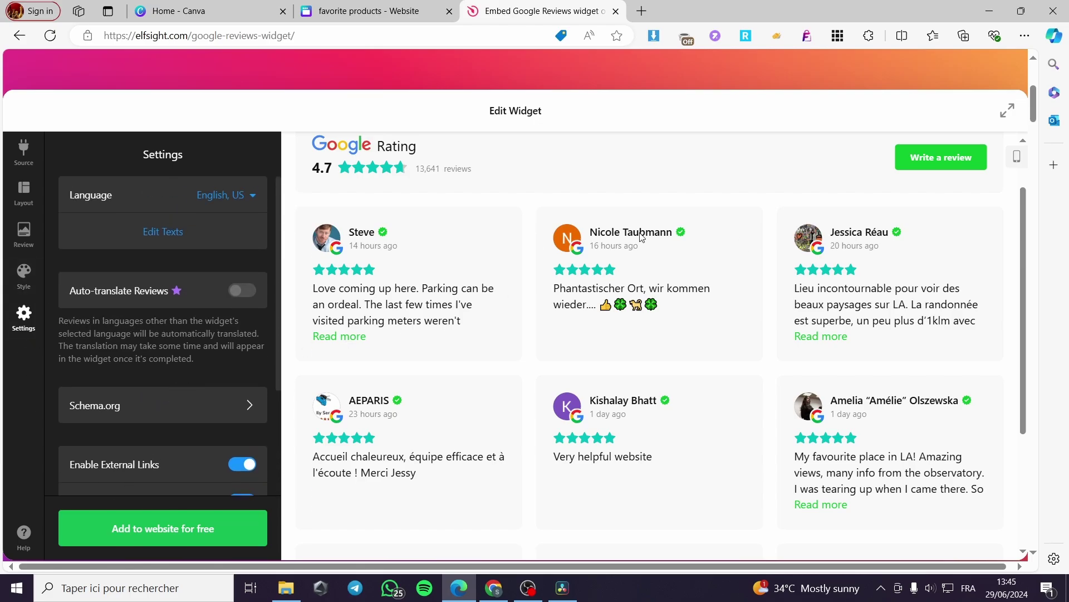
Step: Save the widget with 'Add to website for free' and close the editor
click(144, 527)
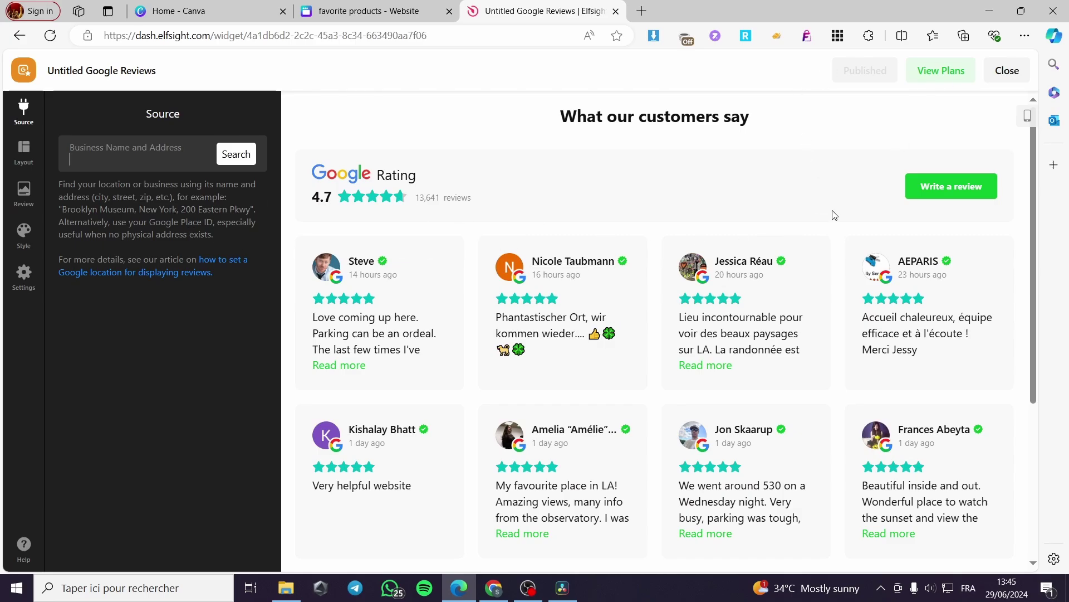
click(1008, 70)
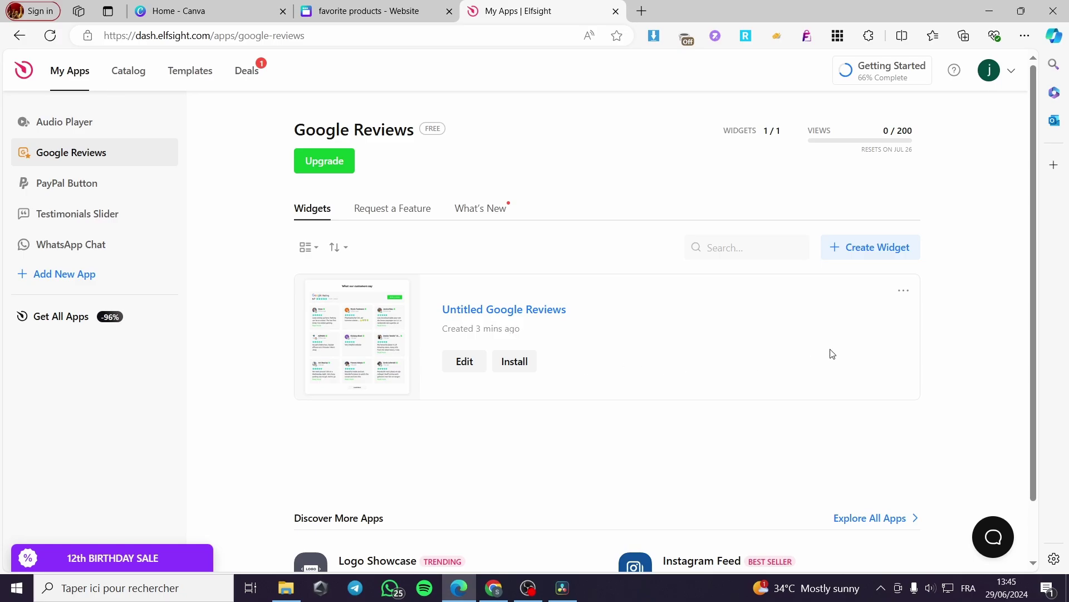
Step: Open the widget's Install dialog on the Share Link tab
click(514, 363)
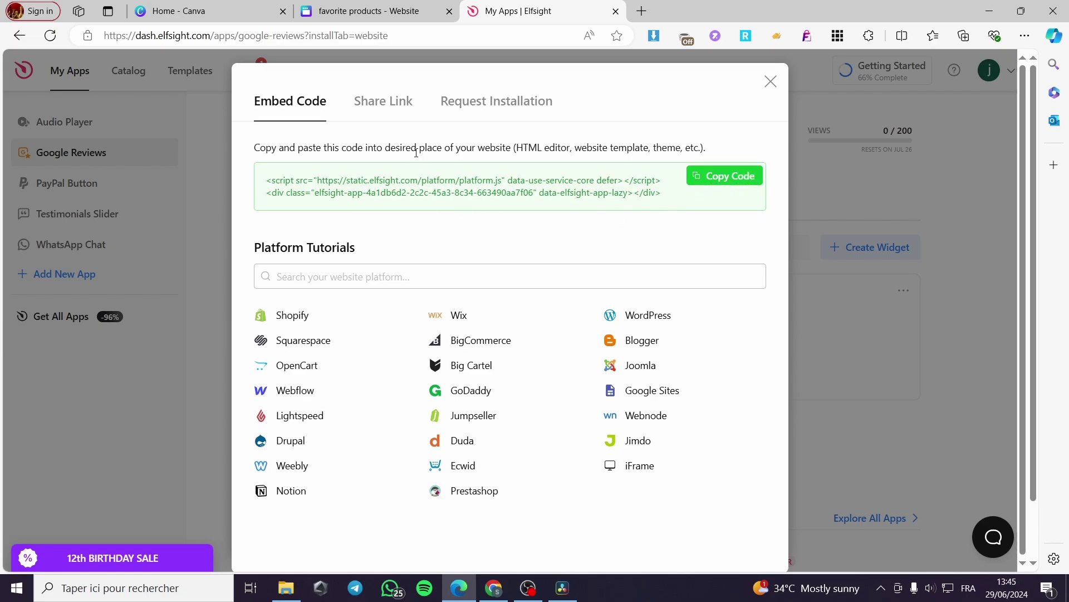
click(387, 104)
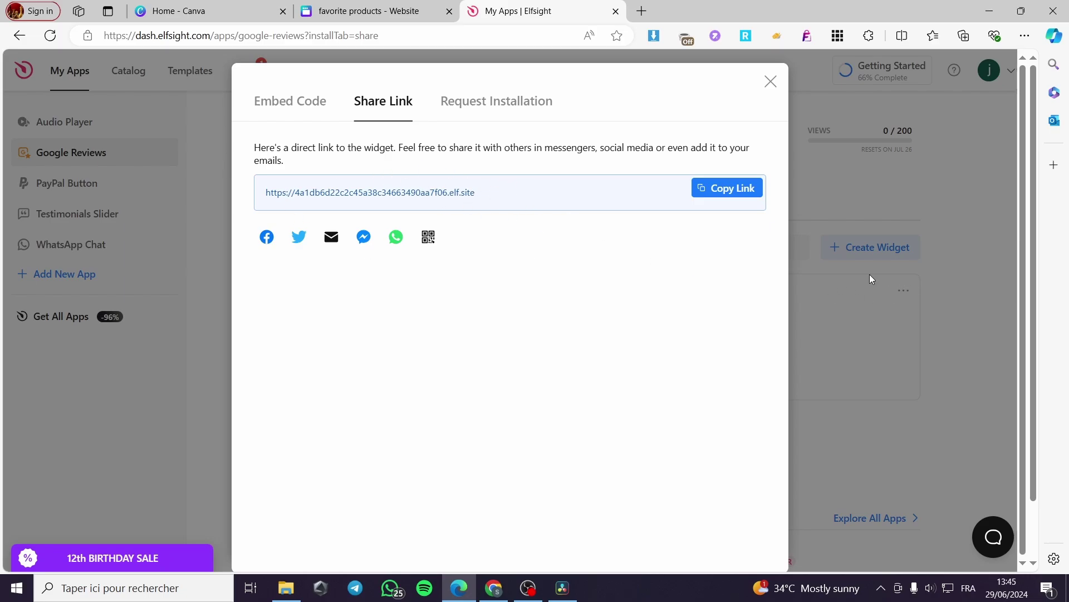
Step: Copy the widget's elf.site share link and return to the 'favorite products' Canva design
click(730, 194)
click(322, 114)
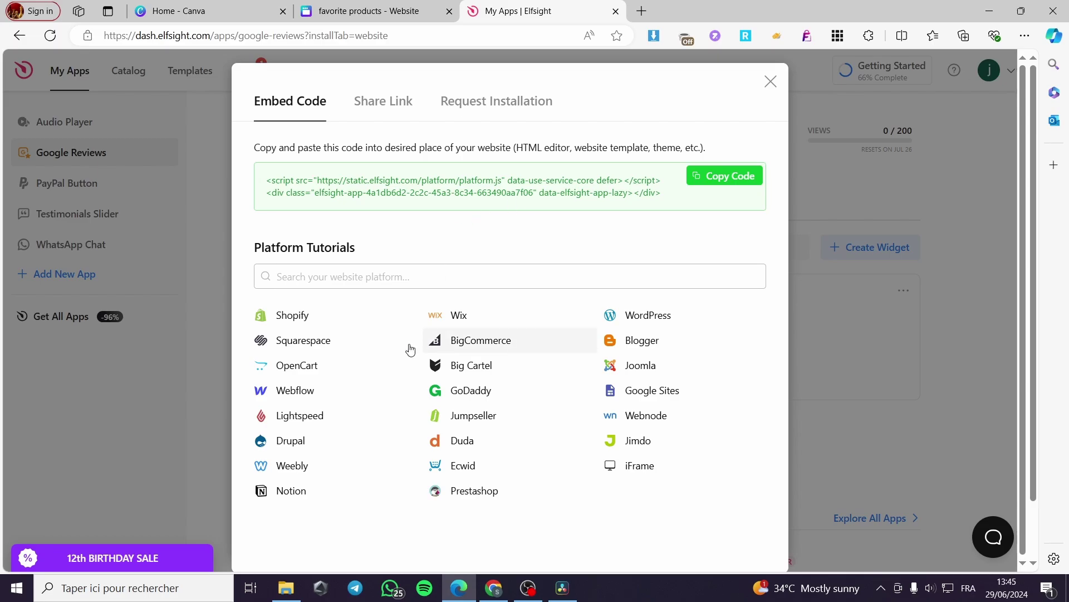
key(alt+Left)
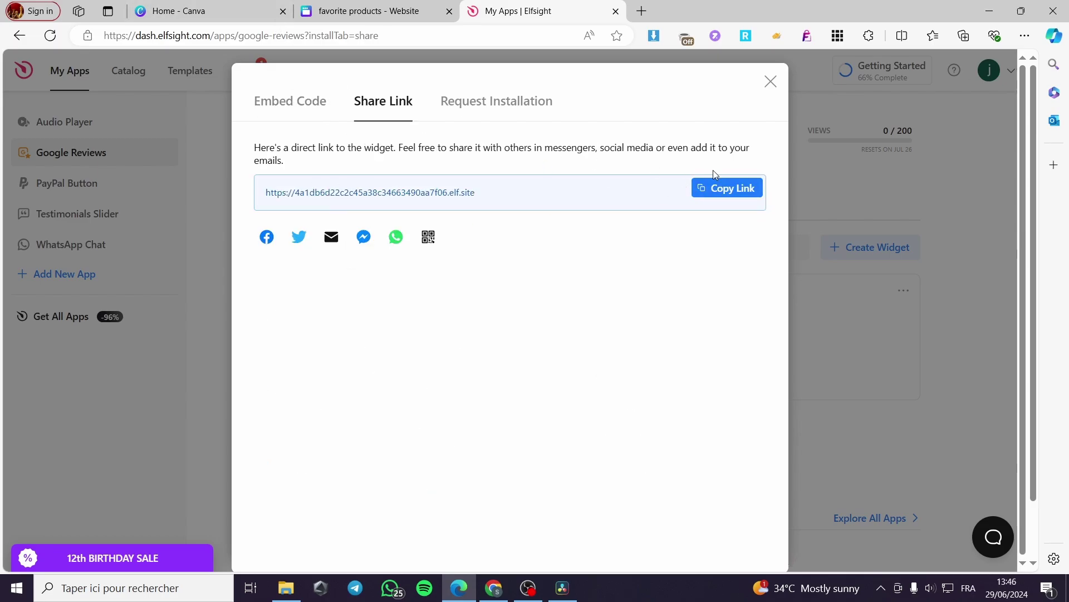
click(724, 193)
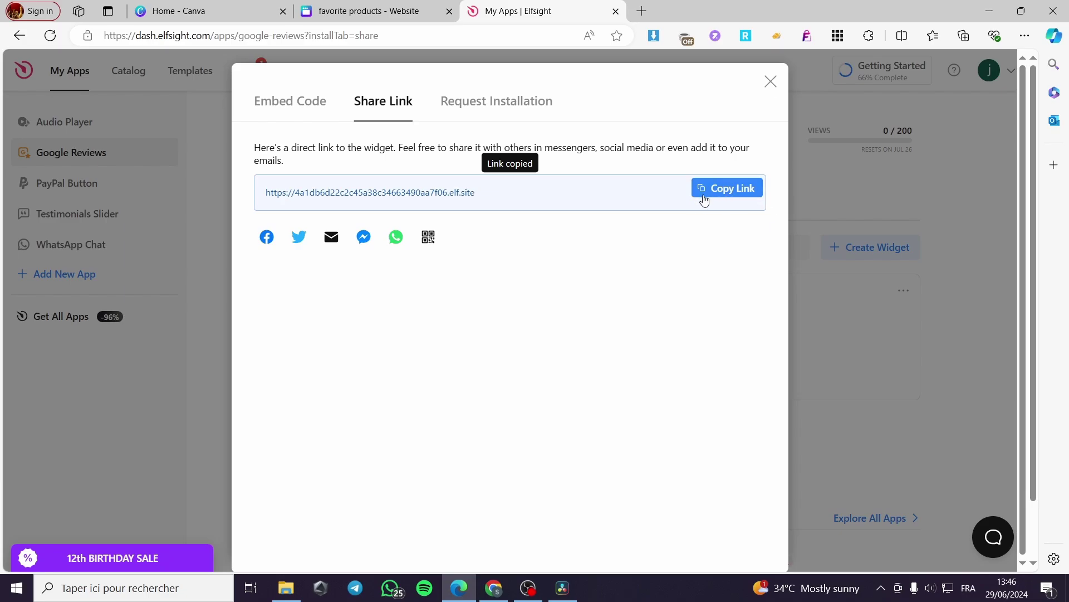
click(368, 11)
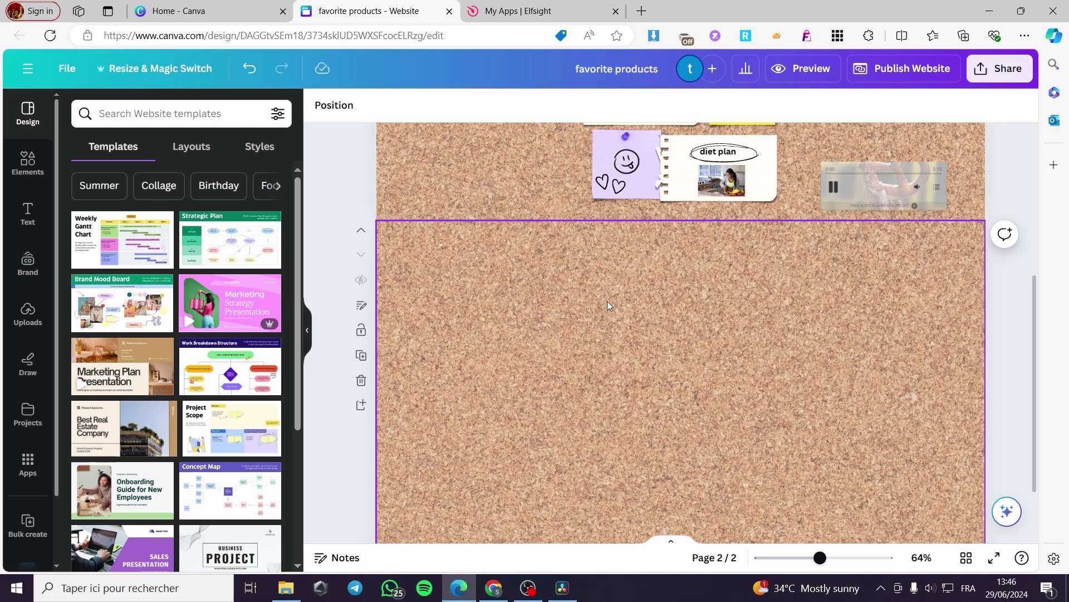
scroll(573, 329, up, 5)
scroll(752, 373, down, 3)
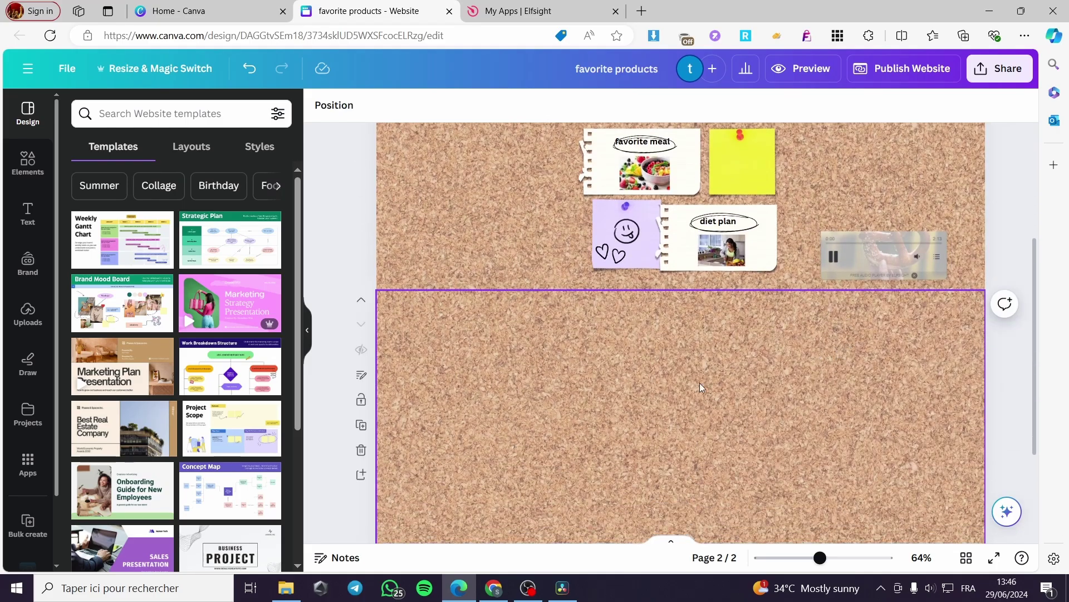
scroll(646, 390, up, 2)
scroll(535, 345, down, 4)
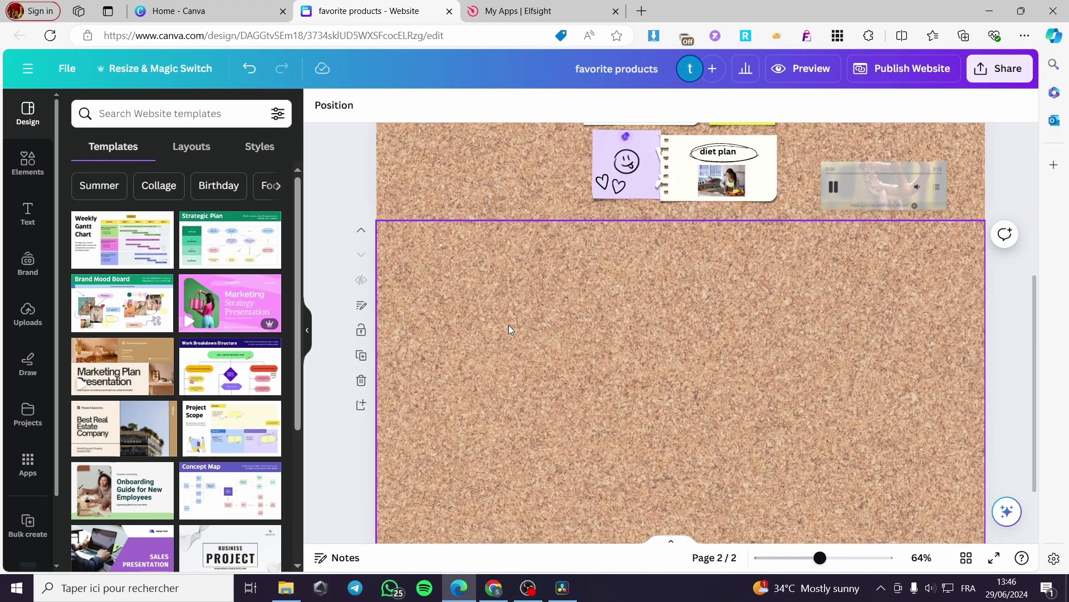
click(509, 325)
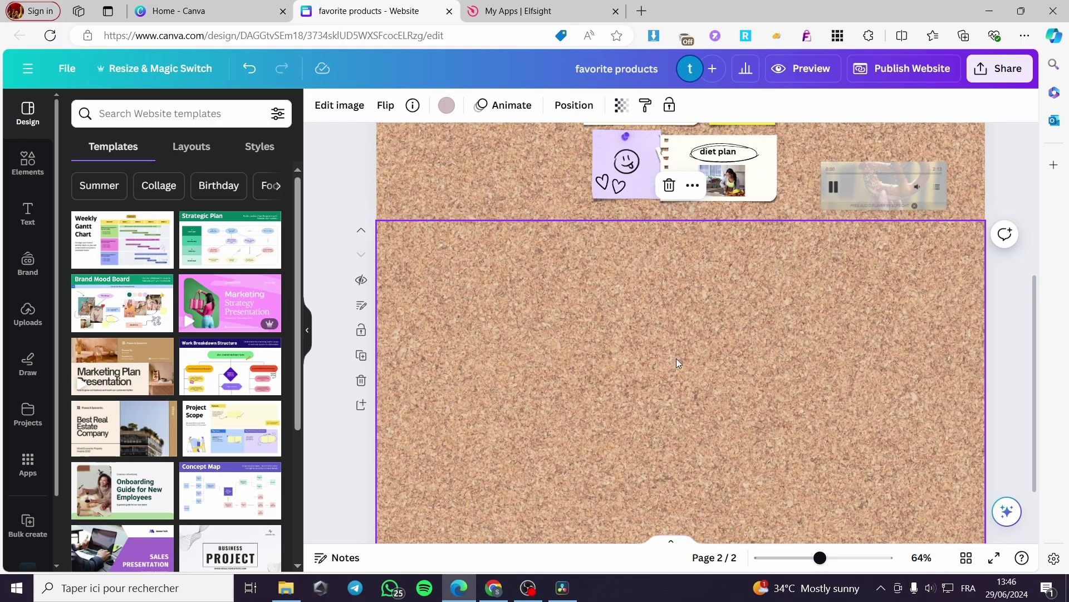
Step: Paste the Google Reviews embed onto page 2, nudge it down and enlarge it
key(ctrl+v)
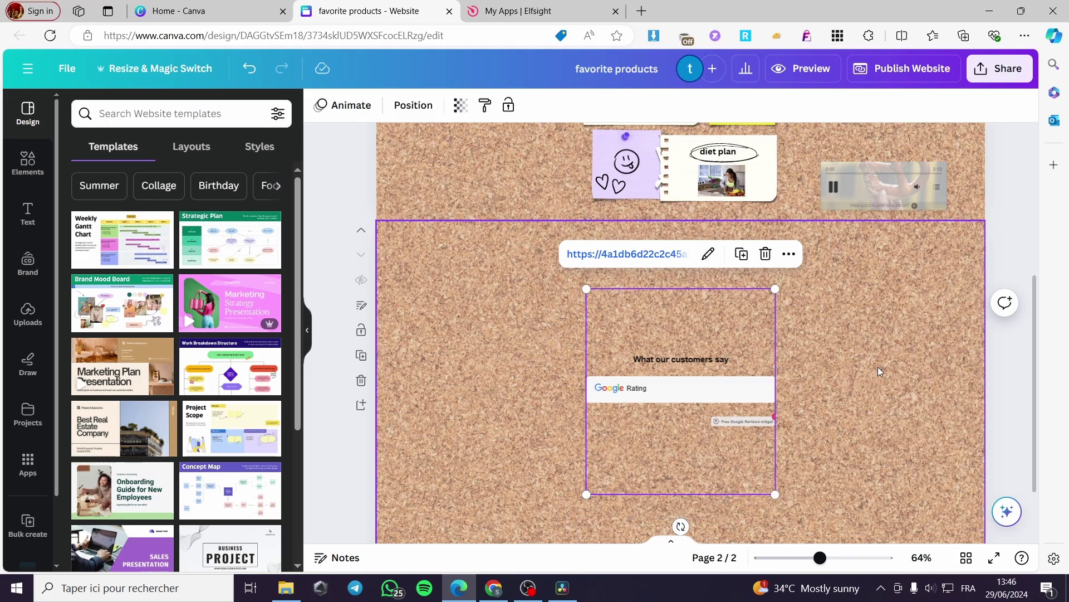
scroll(877, 367, down, 1)
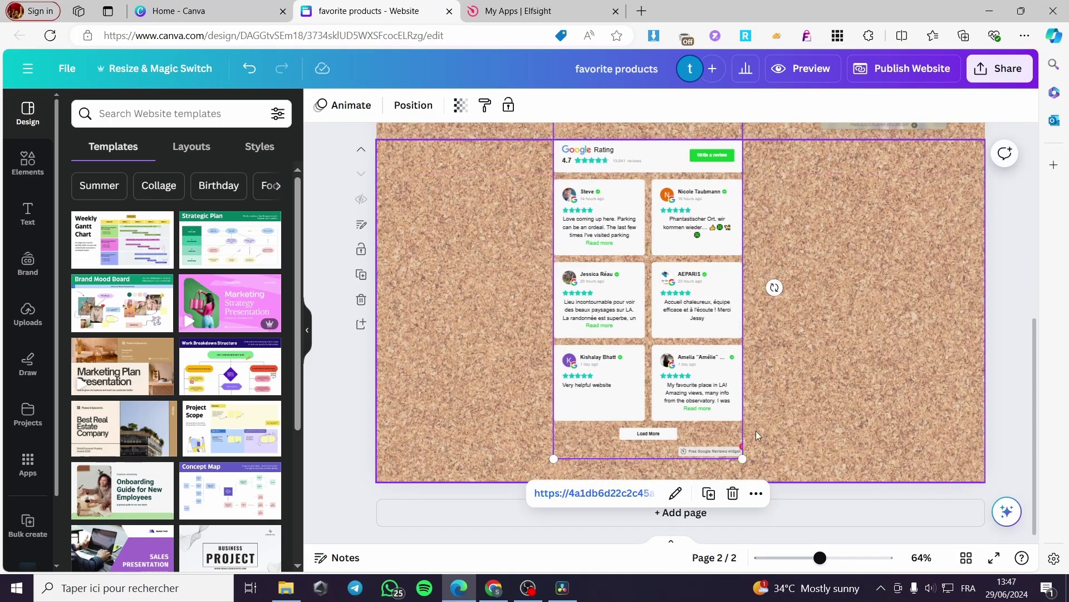
scroll(659, 345, up, 3)
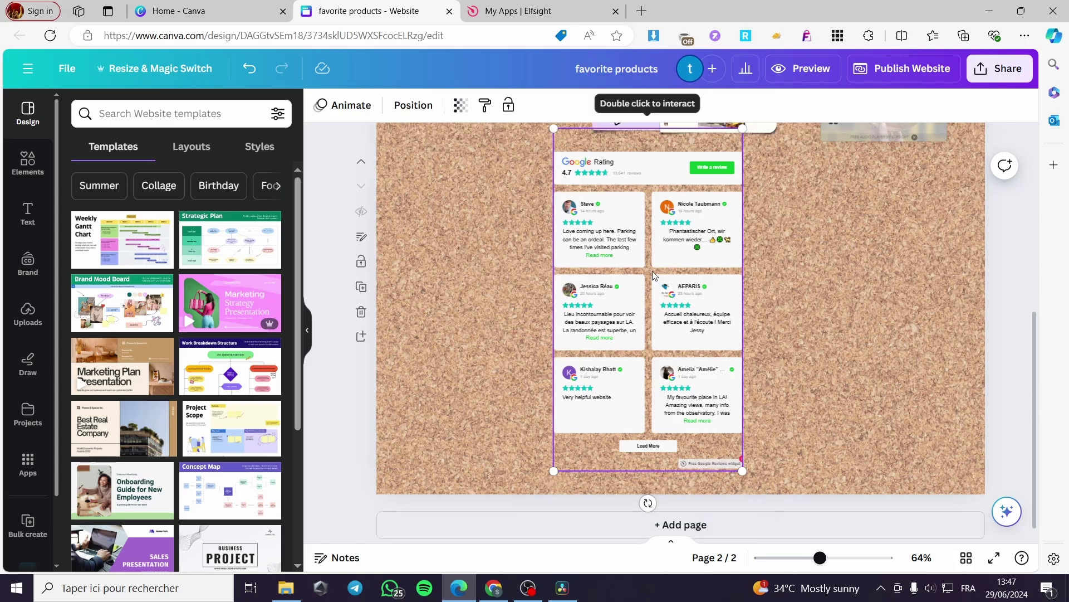
drag(659, 345, 497, 340)
scroll(497, 339, down, 3)
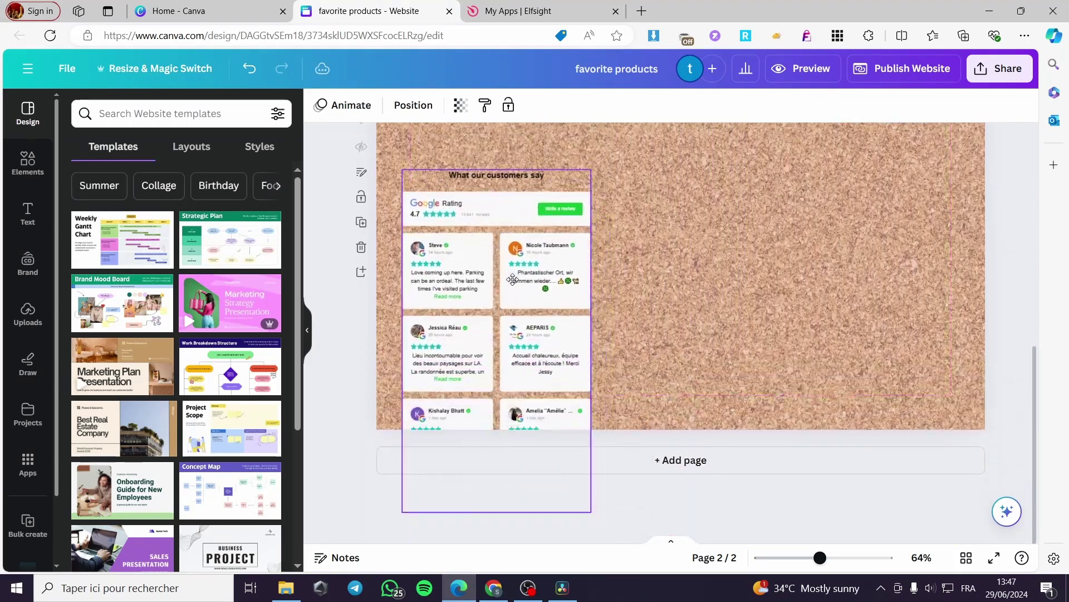
drag(502, 230, 497, 251)
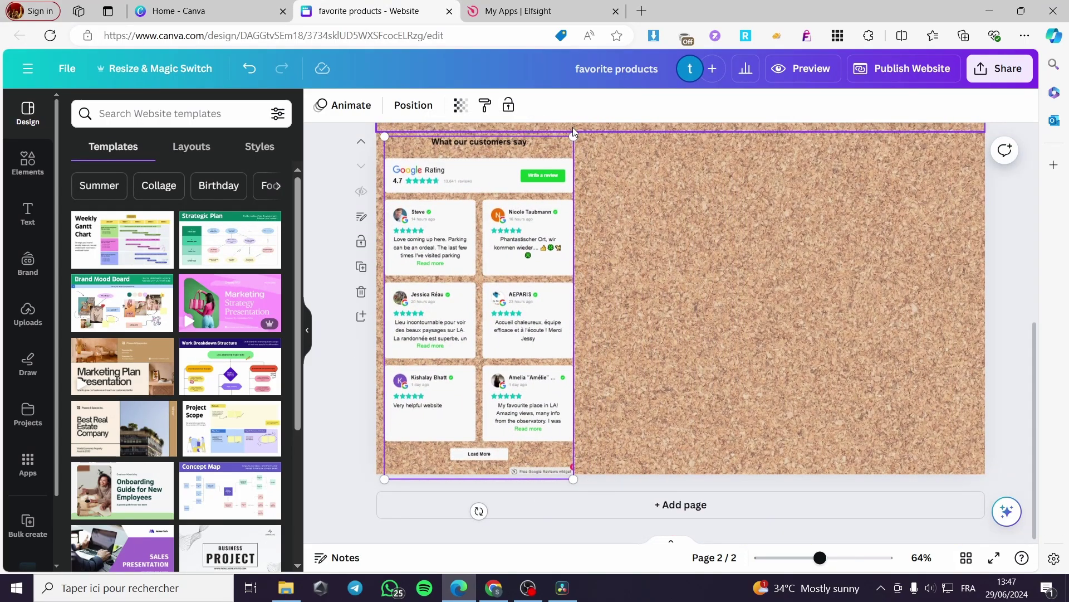
drag(571, 134, 836, 145)
drag(695, 487, 1039, 501)
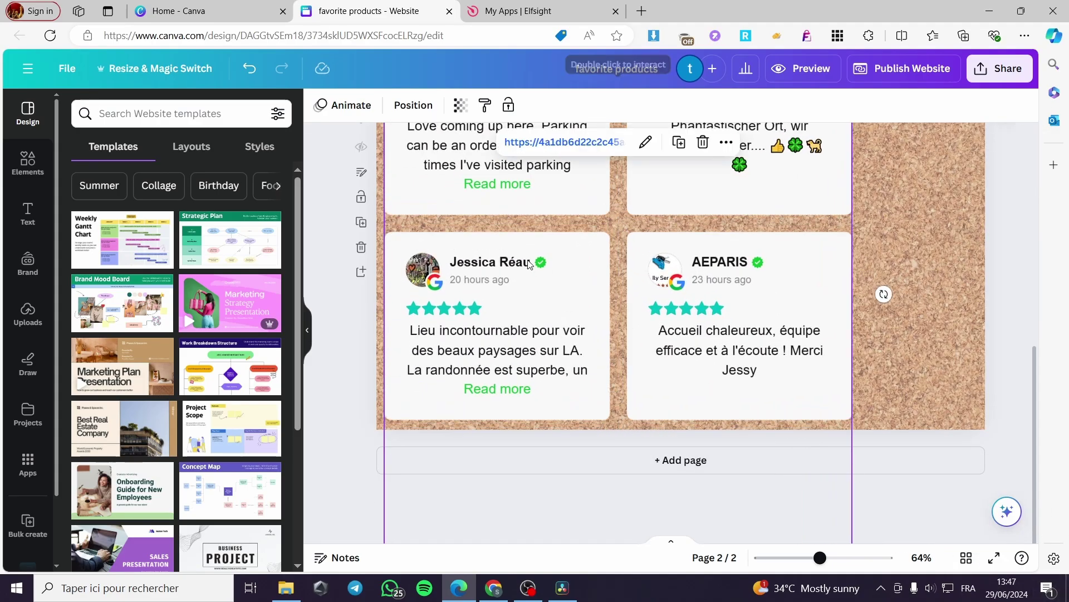
Step: Add a blank third page after page two
scroll(569, 326, up, 4)
scroll(570, 326, down, 2)
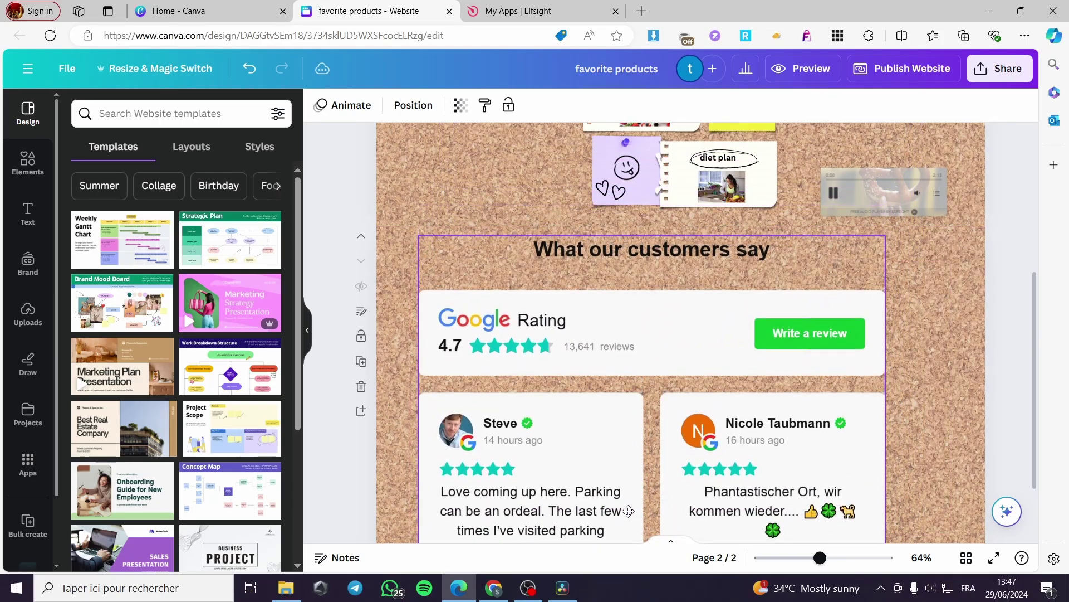
scroll(554, 443, down, 2)
scroll(554, 443, down, 3)
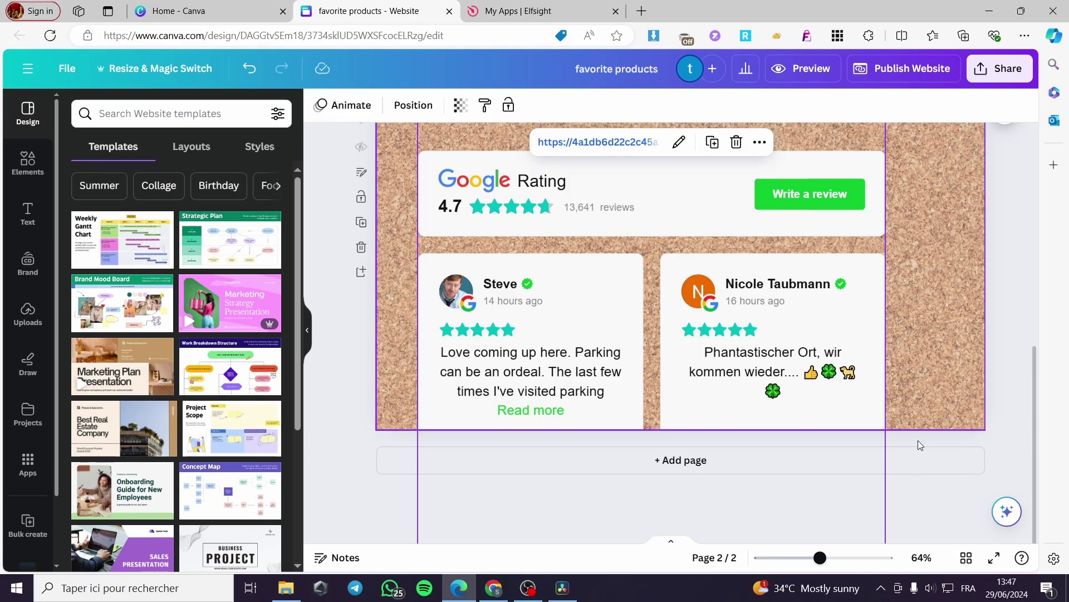
click(957, 471)
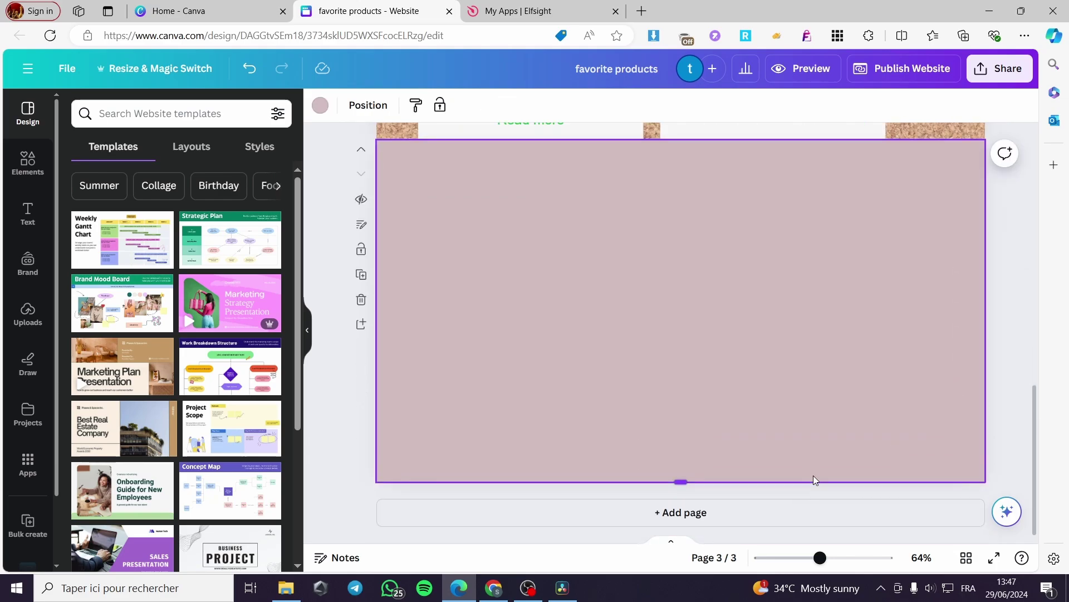
scroll(813, 475, up, 5)
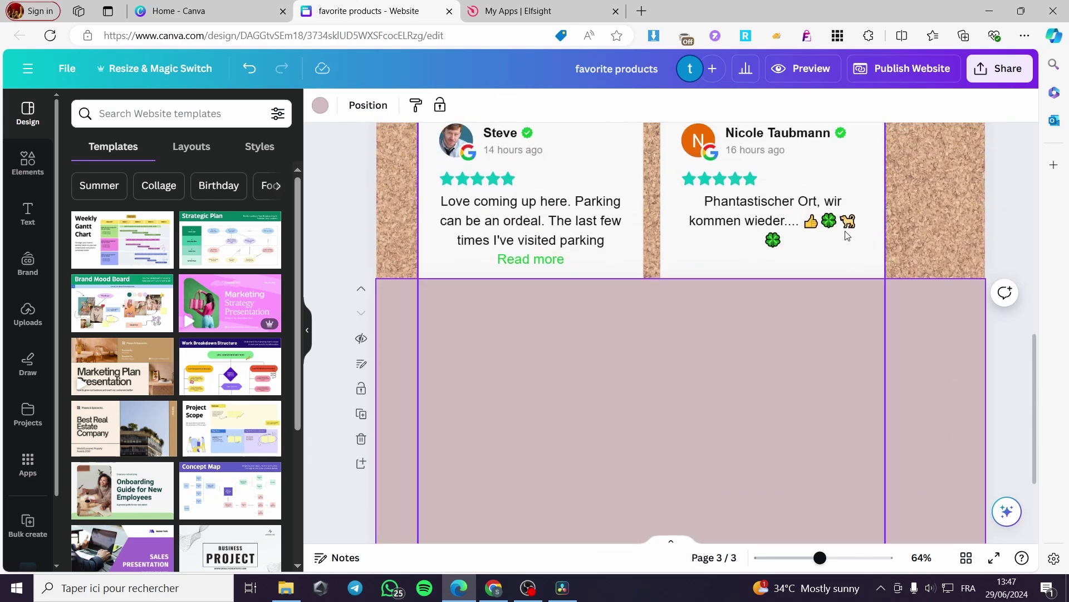
Step: Move the reviews widget left on page two and resize it into a narrower column
click(821, 243)
scroll(821, 243, up, 3)
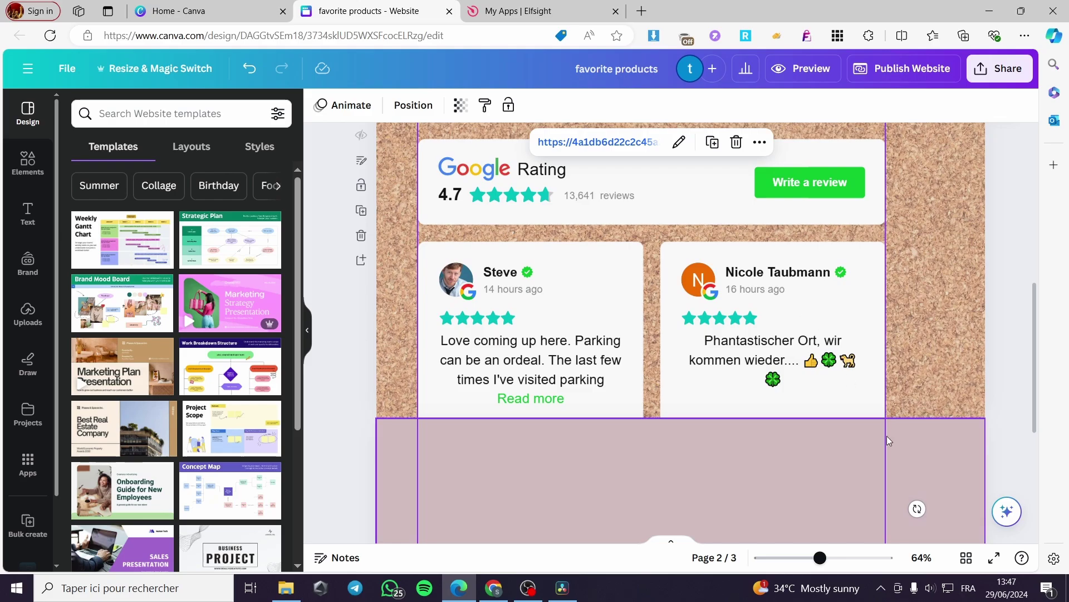
drag(785, 332, 708, 289)
drag(810, 408, 671, 157)
scroll(519, 303, up, 5)
scroll(634, 412, down, 5)
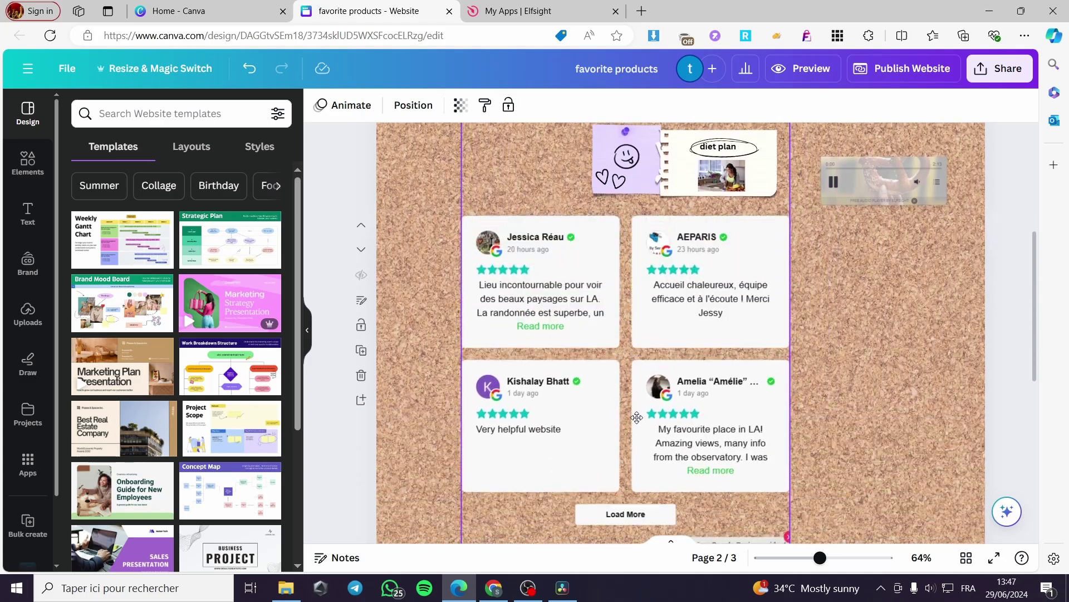
scroll(471, 291, up, 1)
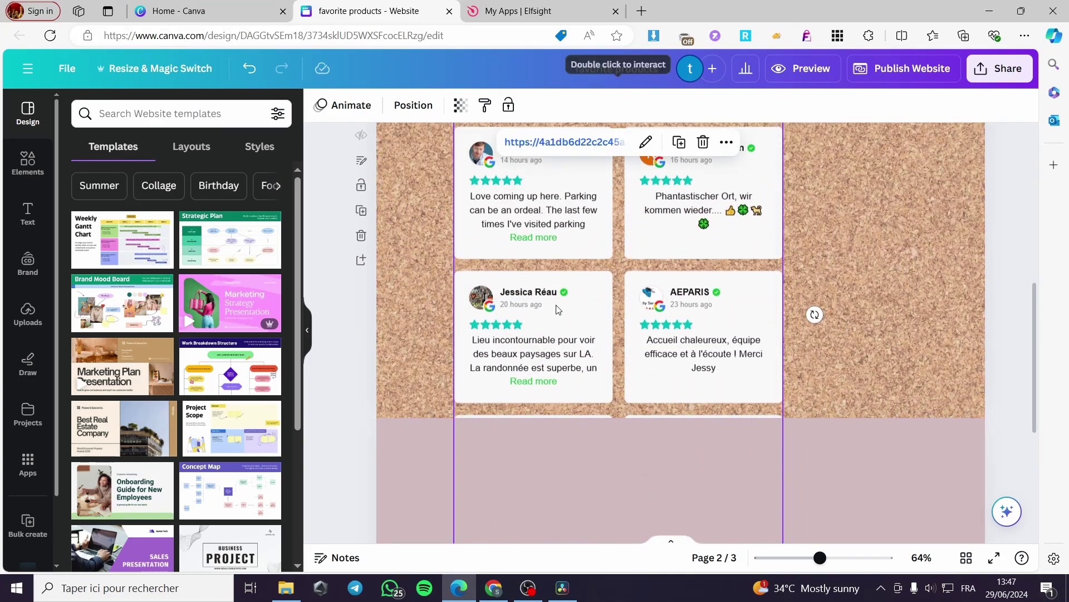
scroll(719, 374, down, 3)
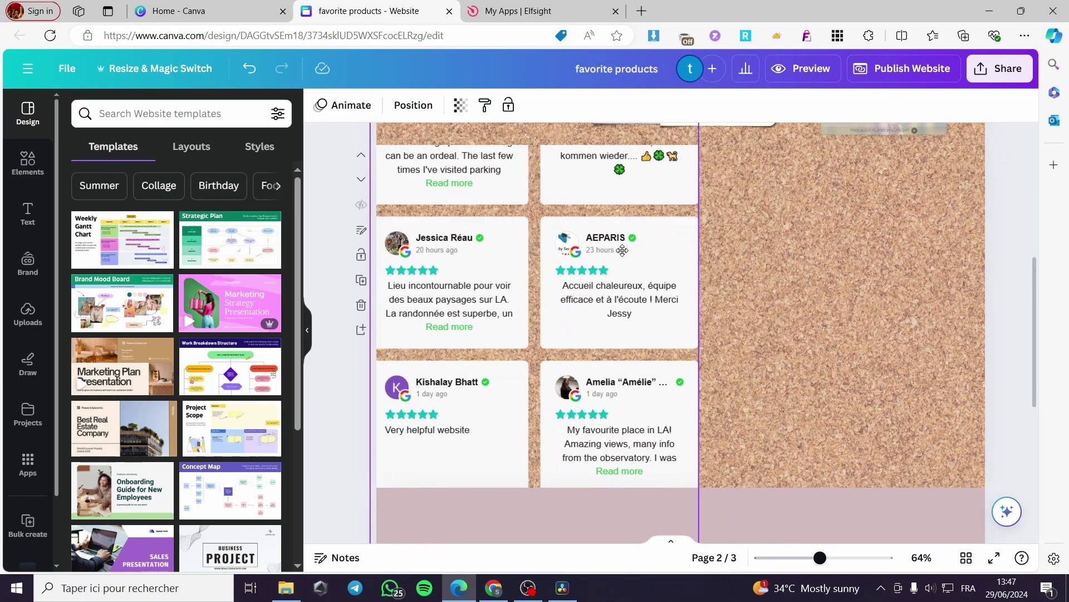
drag(721, 248, 629, 222)
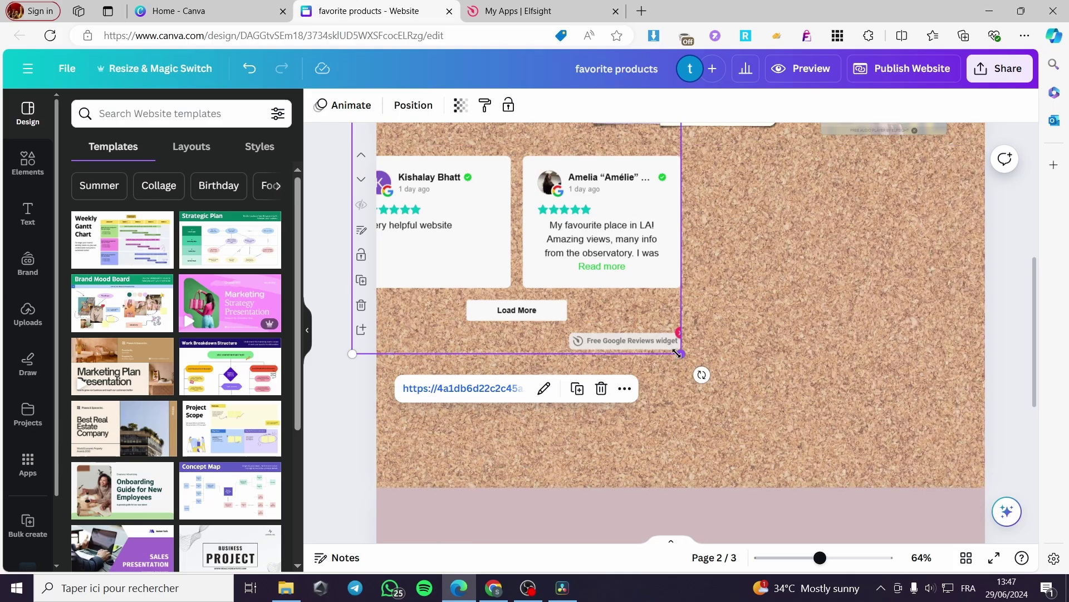
drag(680, 353, 593, 194)
scroll(575, 289, up, 1)
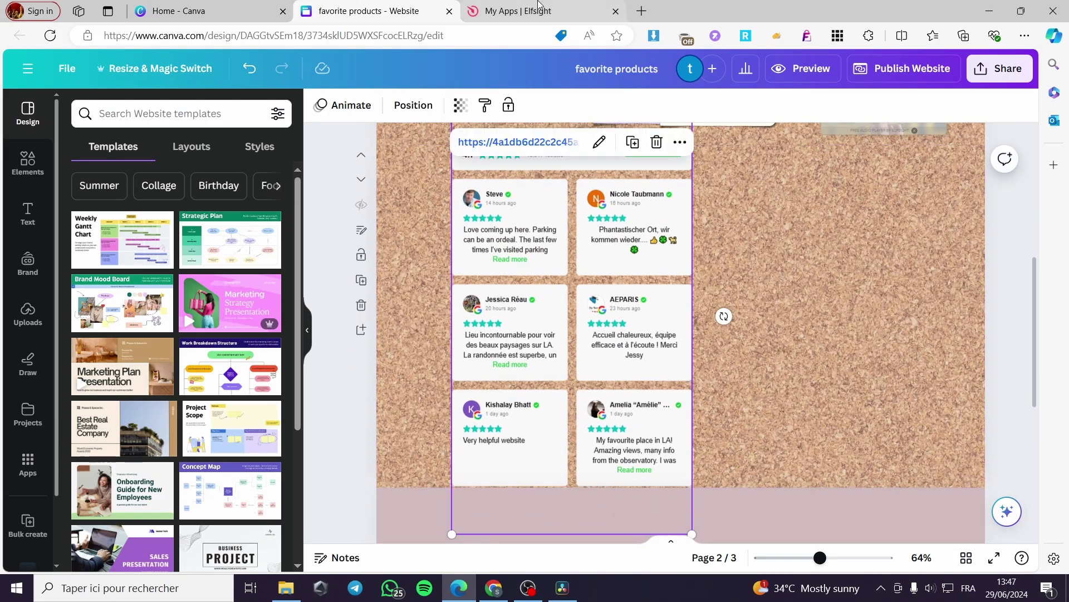
Step: Check the Google Reviews widget's layout and review settings in Elfsight, then return to the design
click(523, 11)
click(771, 81)
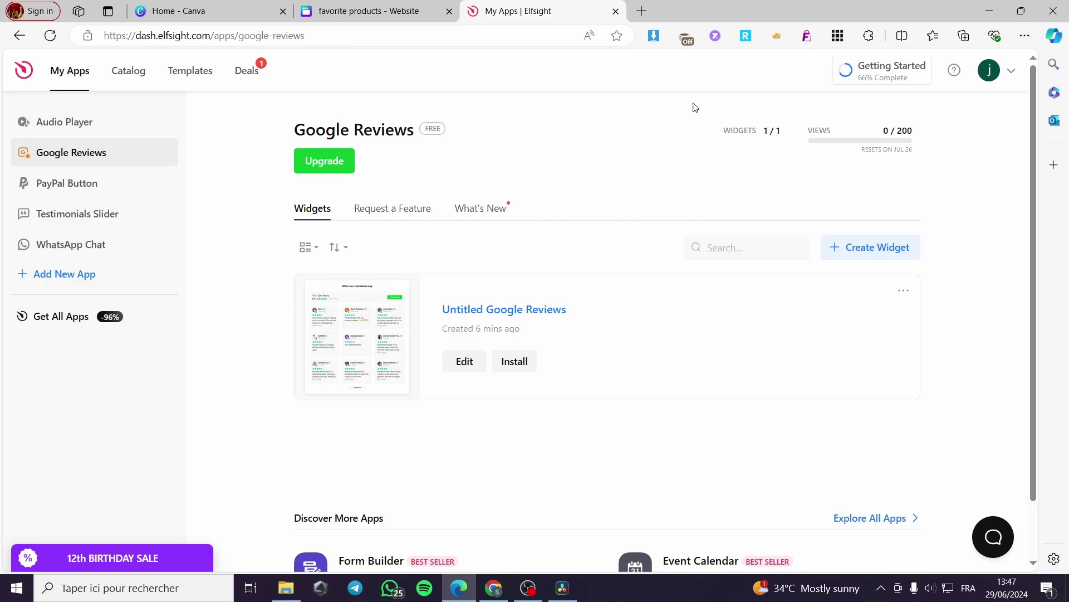
click(465, 362)
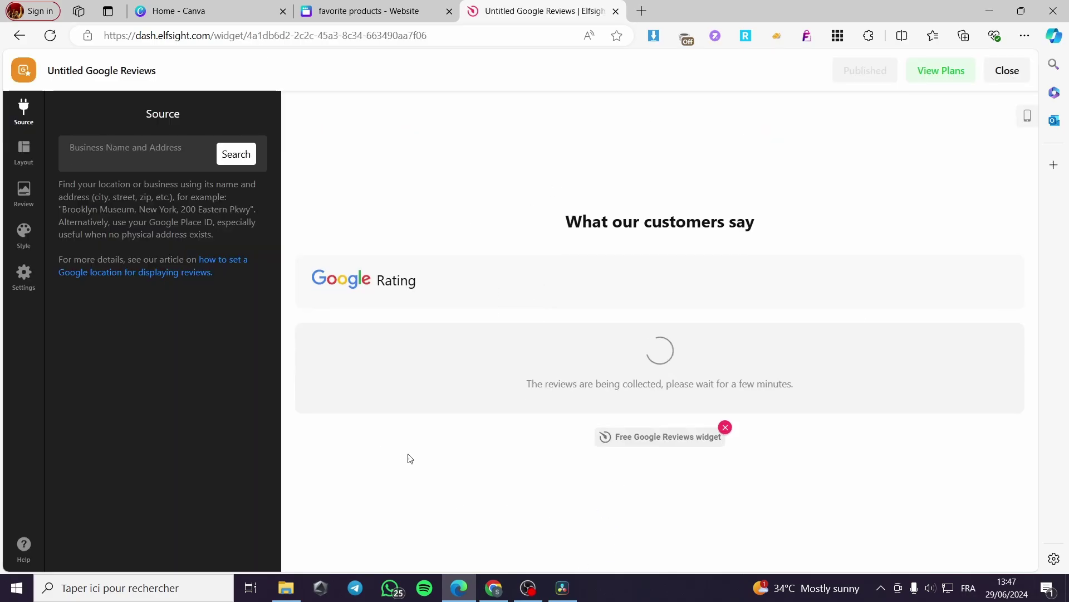
click(24, 152)
click(23, 192)
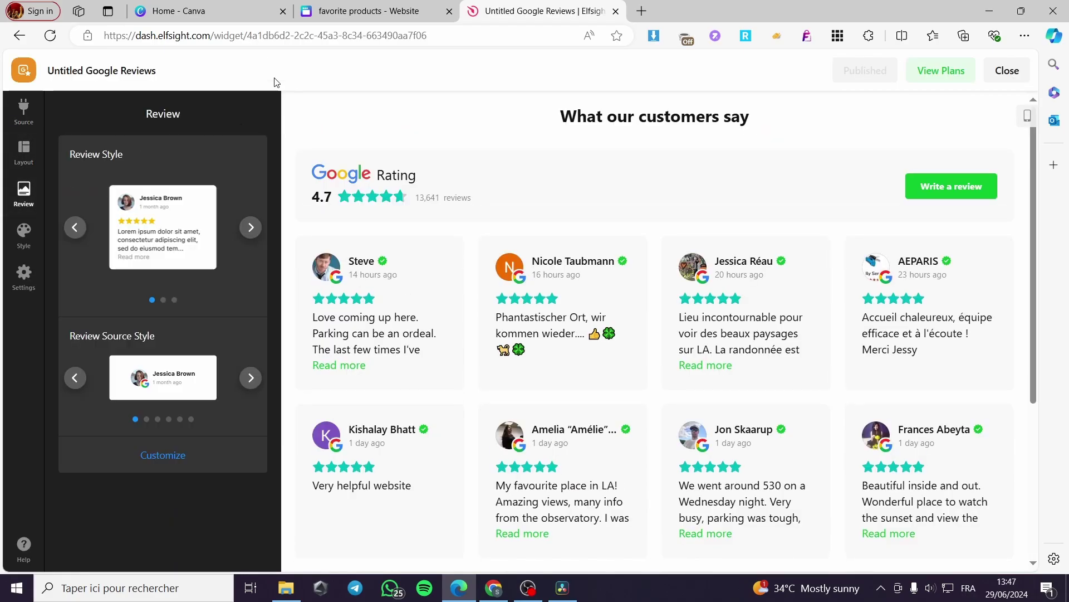
click(368, 11)
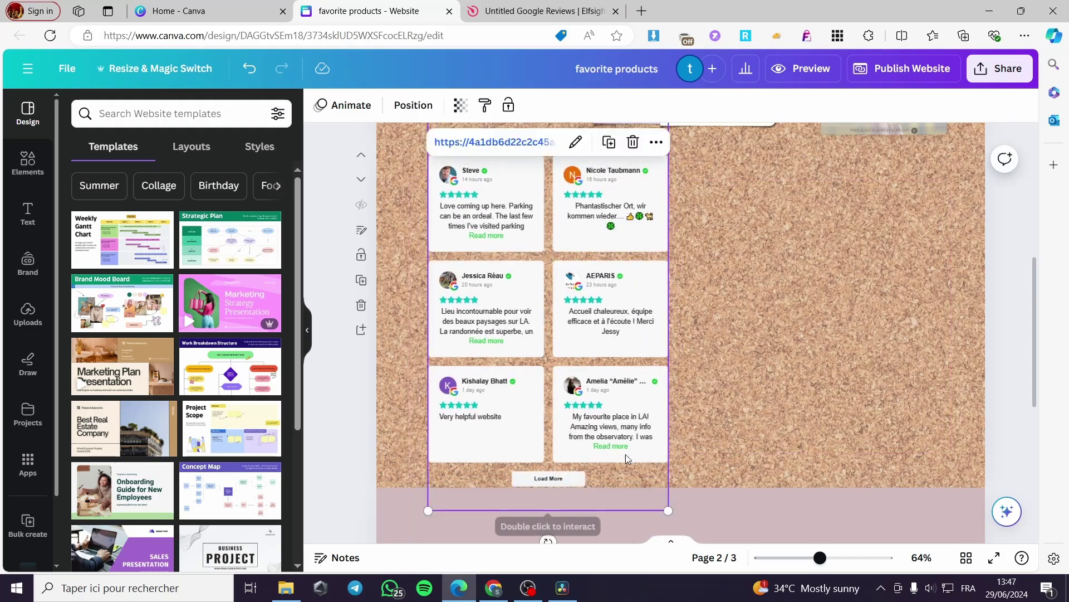
Step: Shrink the reviews embed to about 468×849 so the full widget shows, then open publishing options
drag(670, 510, 651, 483)
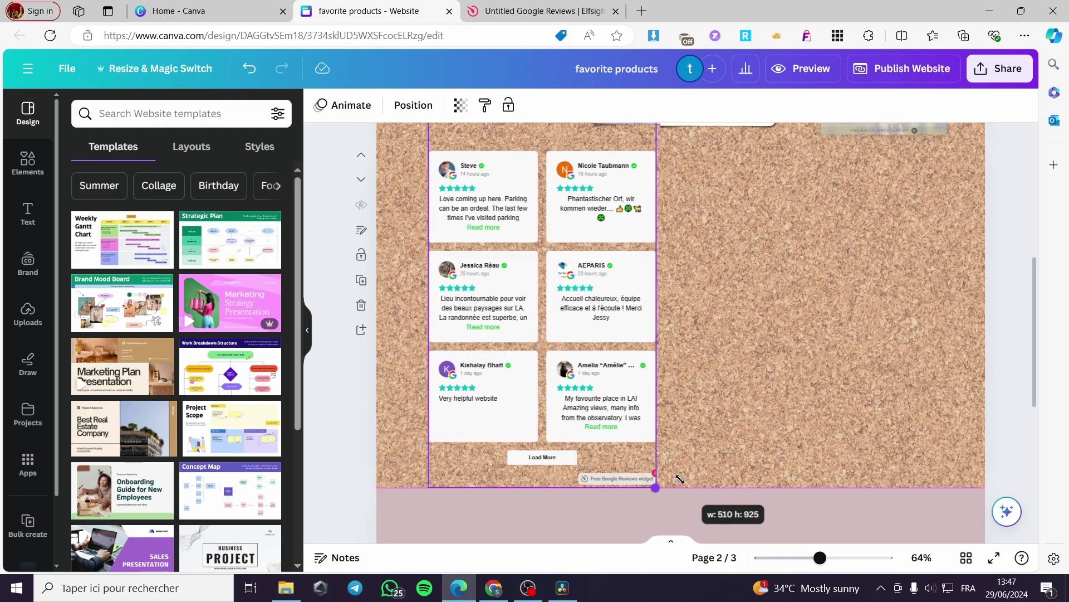
scroll(544, 424, up, 4)
scroll(544, 423, down, 3)
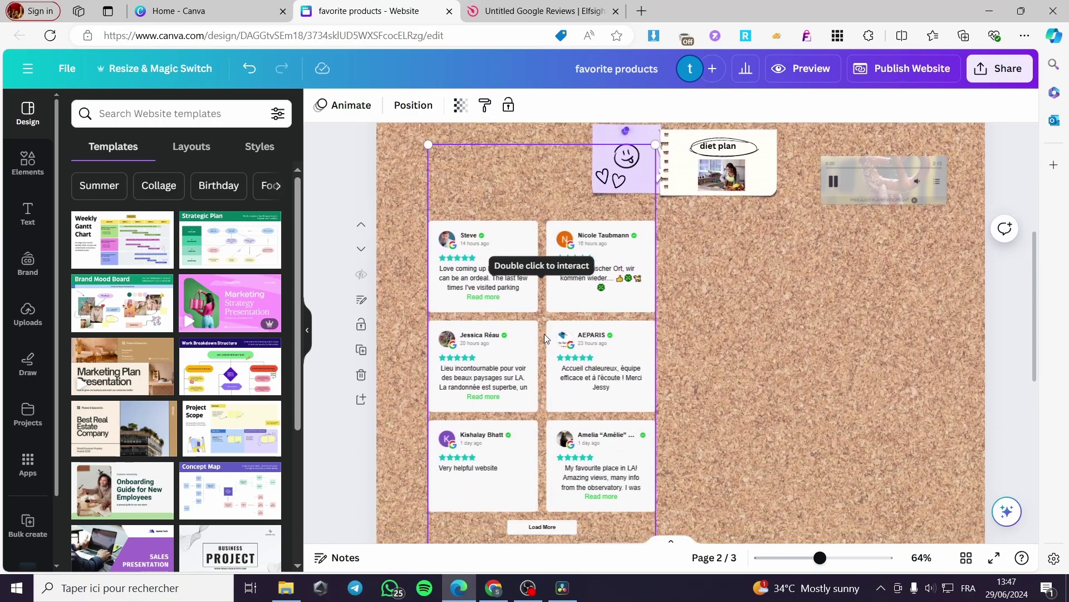
drag(651, 296, 592, 404)
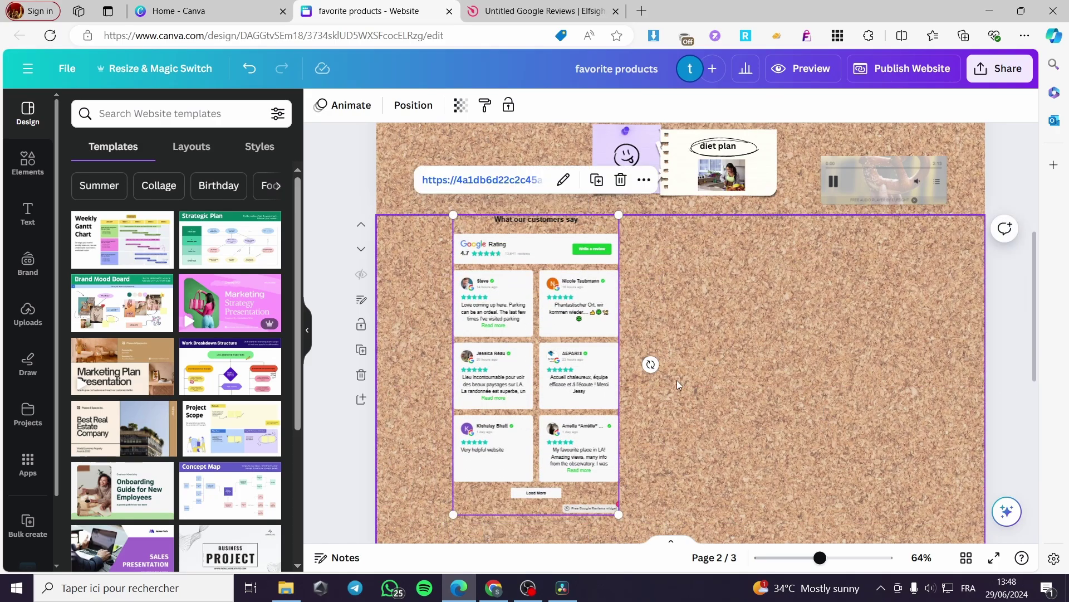
click(919, 72)
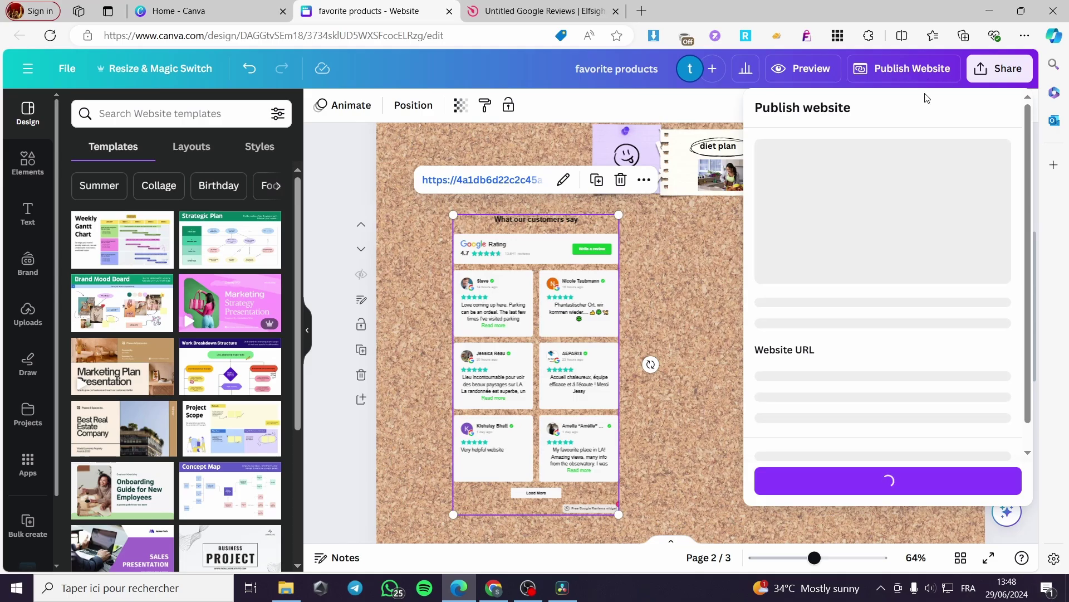
Step: Republish the favorite products website and open the live site in a new tab
click(888, 480)
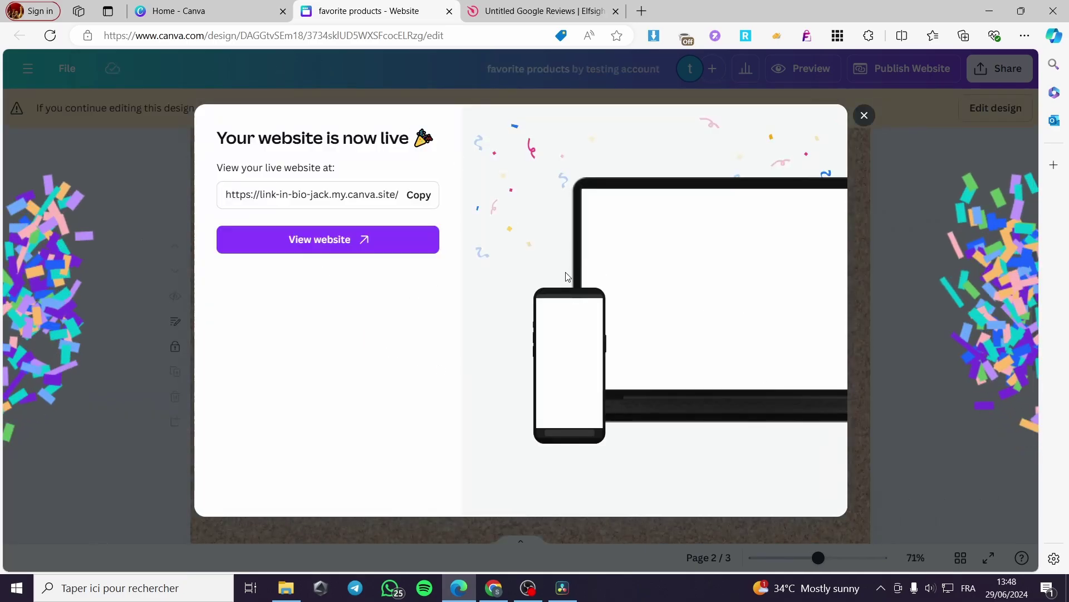
click(315, 244)
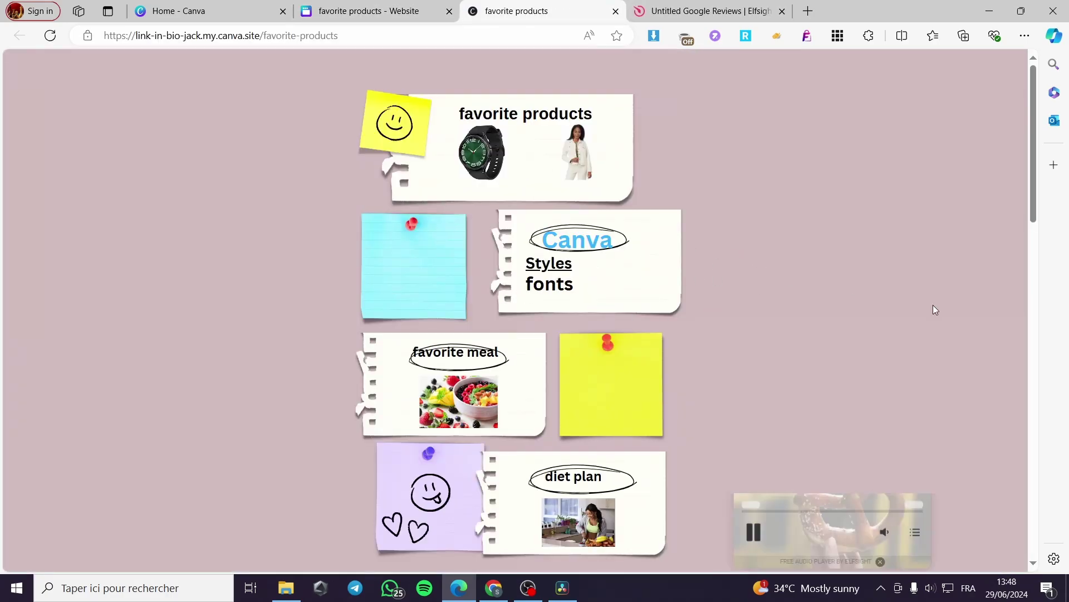
Step: Scroll to the live site's 4.7-rated reviews widget, try a reviewer link, and close the blocked Google tab
scroll(924, 303, down, 4)
scroll(919, 262, down, 9)
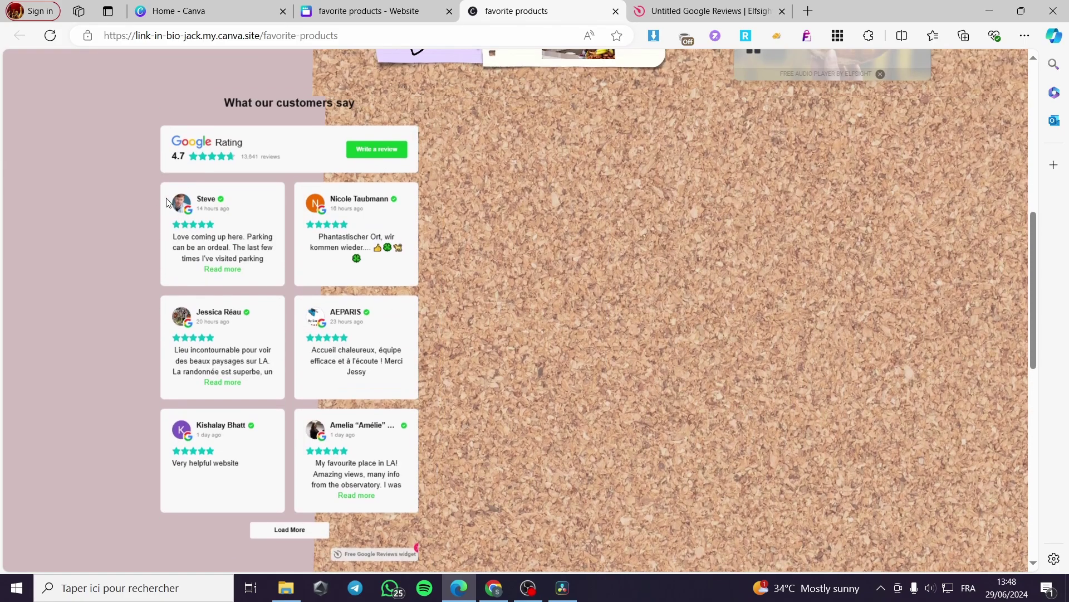
scroll(279, 382, down, 3)
scroll(290, 384, up, 3)
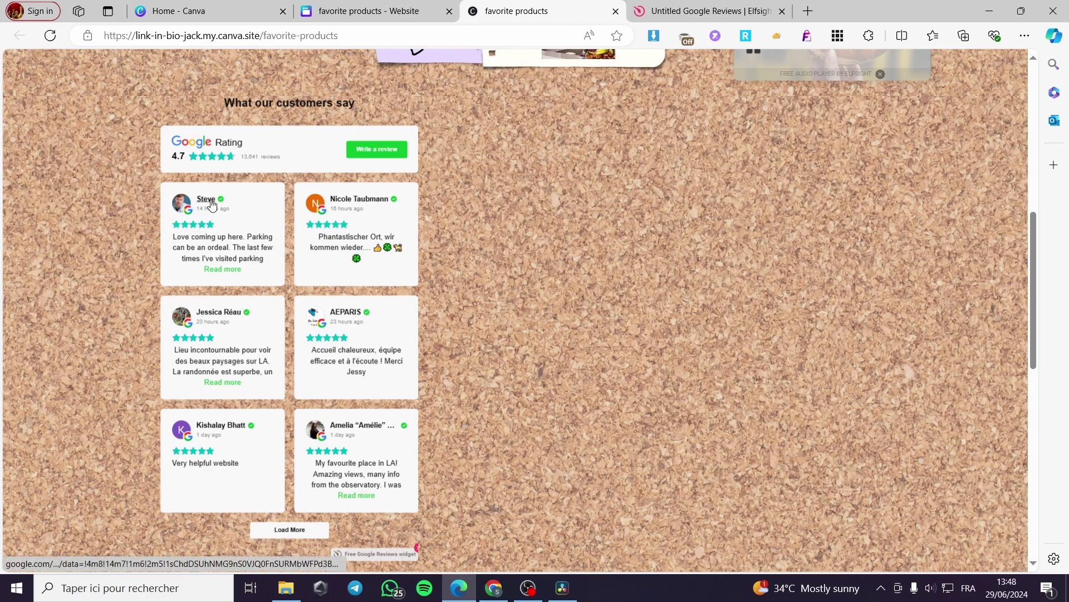
click(207, 199)
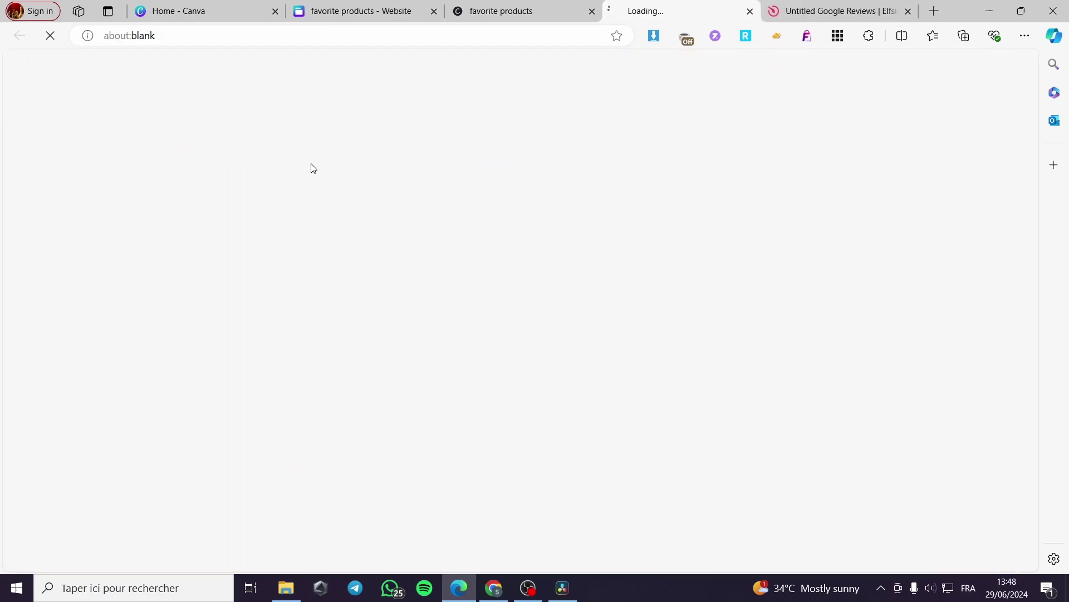
click(749, 12)
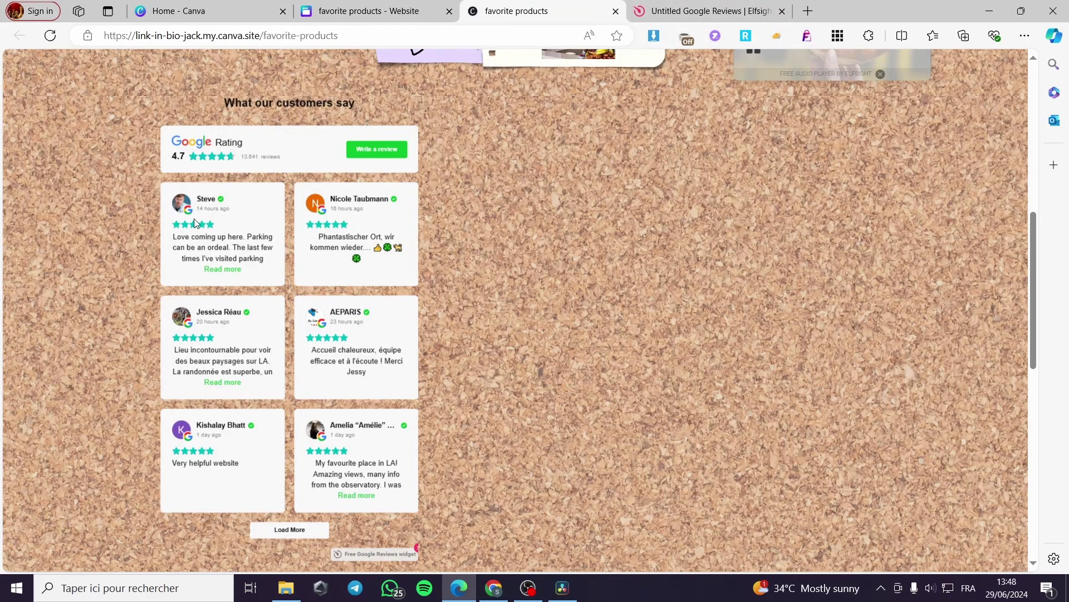